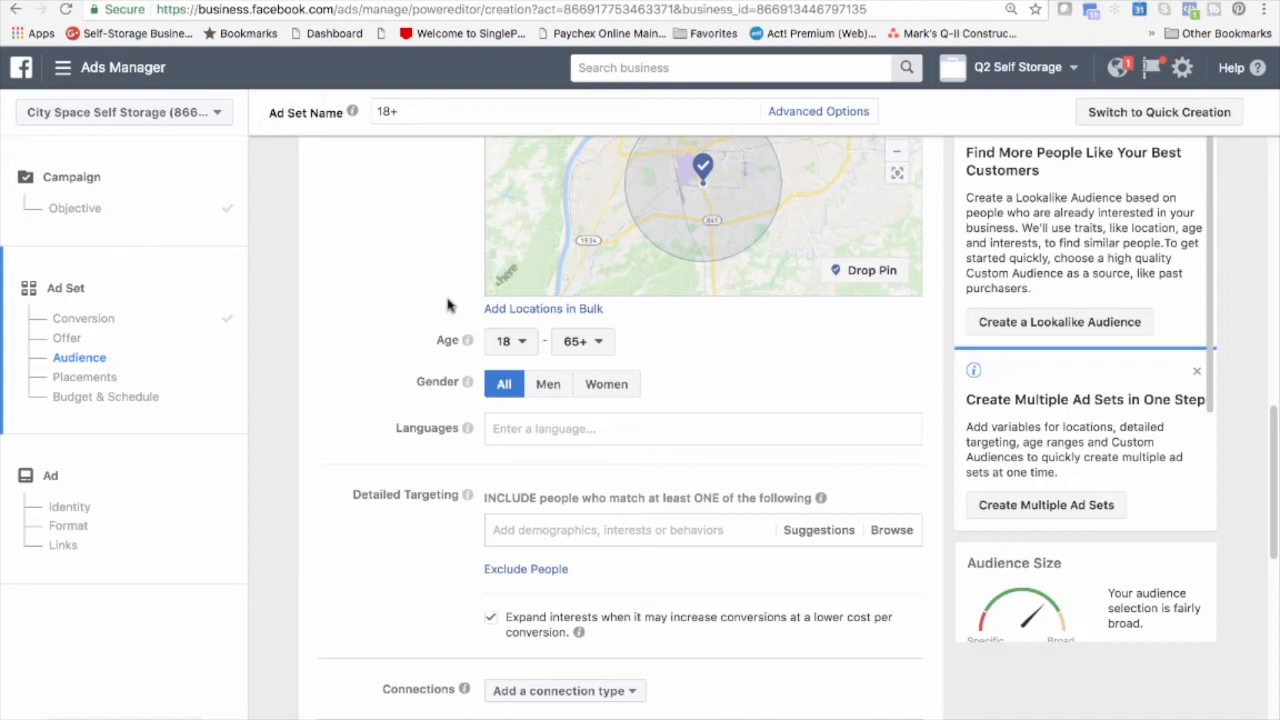
- Set the targeting radius around the Paramount Park Dr, Louisville location to 7 miles
scroll(465, 286, up, 1)
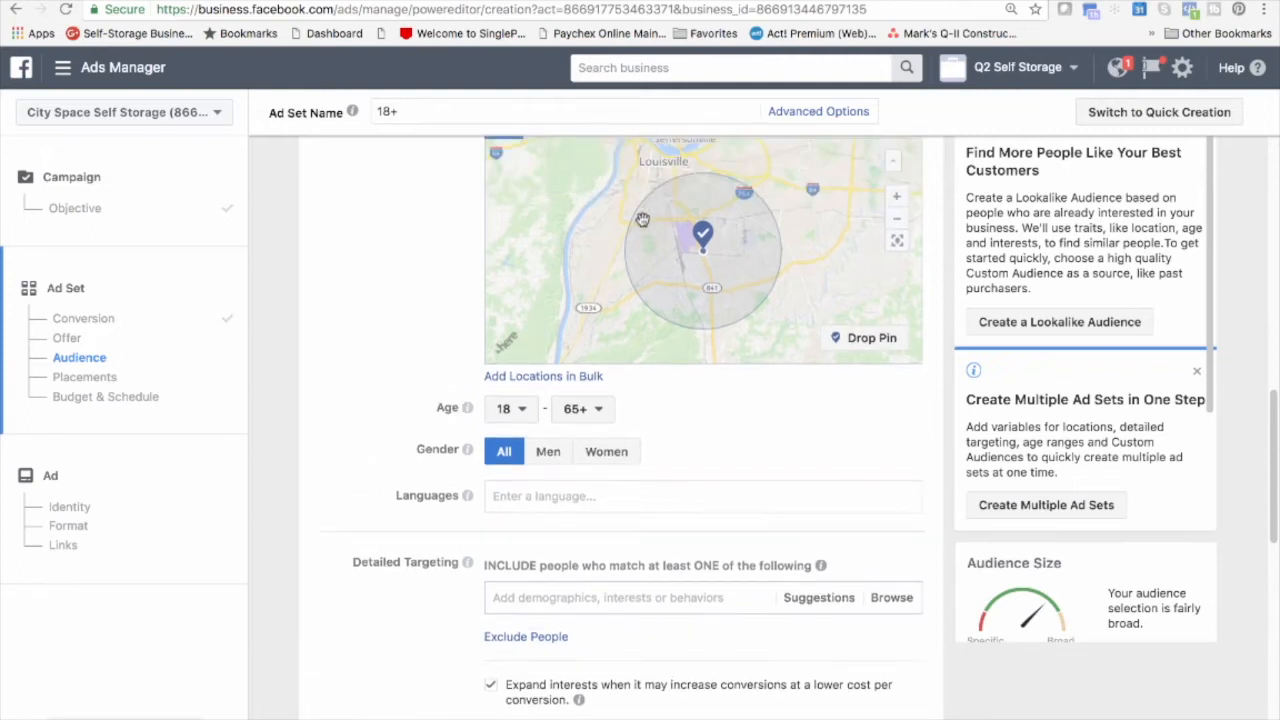
scroll(736, 264, up, 3)
scroll(733, 261, down, 3)
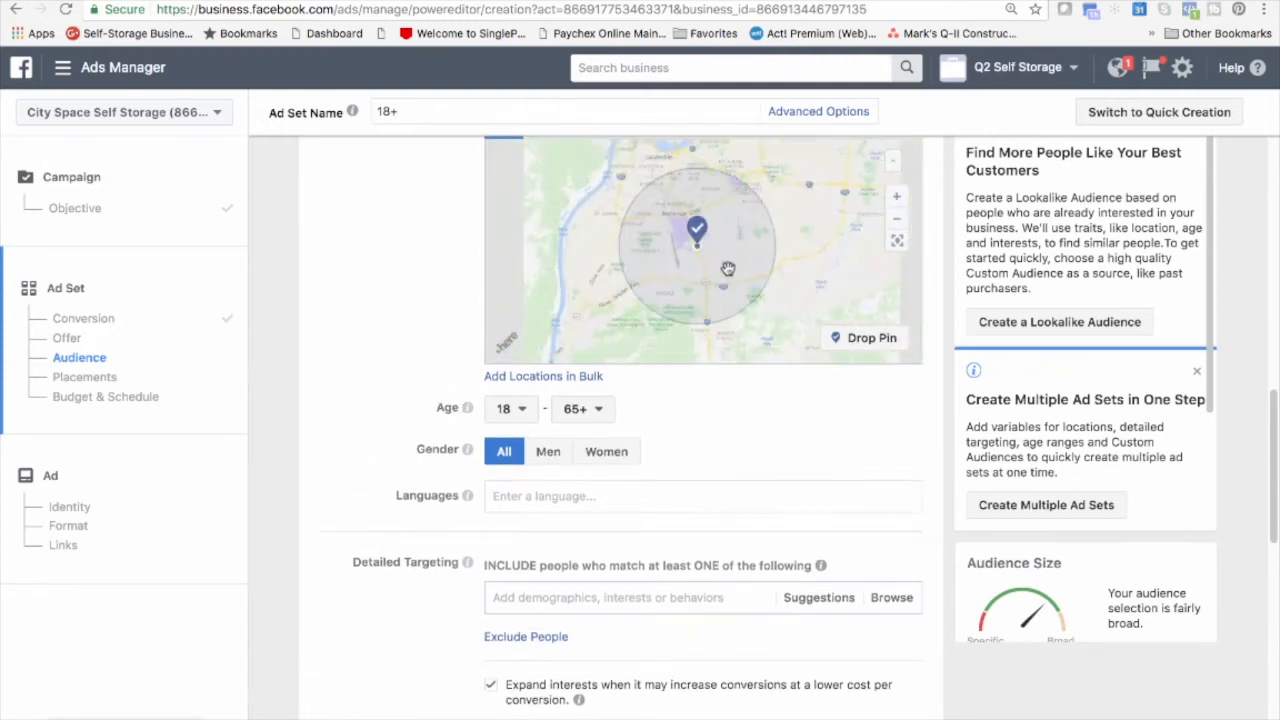
scroll(726, 440, up, 2)
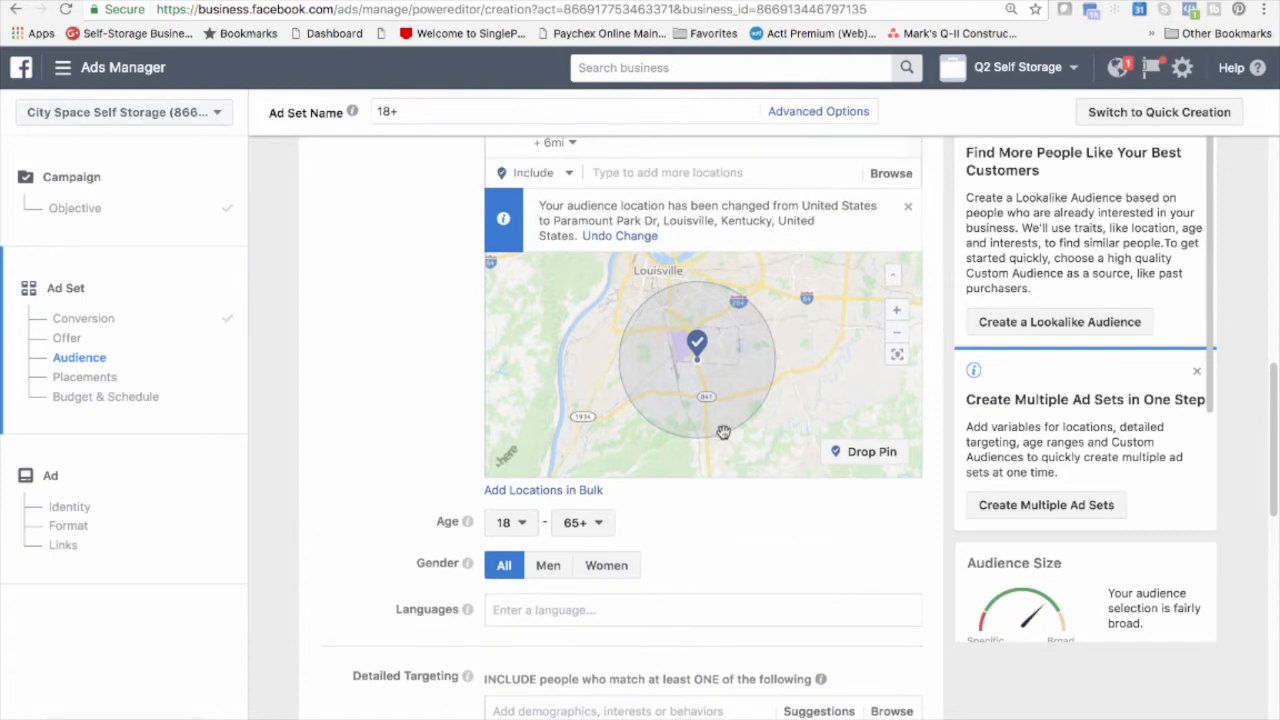
click(566, 143)
drag(633, 170, 619, 172)
text(7)
click(558, 174)
drag(559, 176, 560, 177)
click(540, 195)
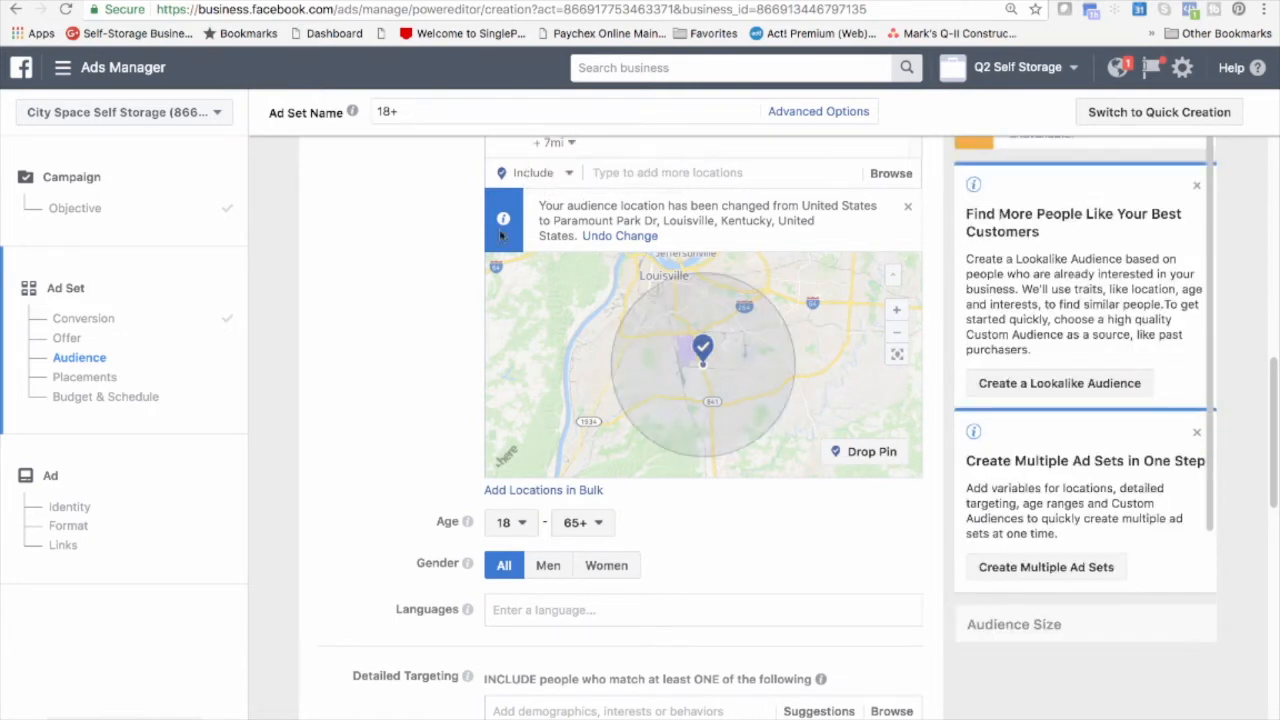
- Examine the audience's detailed targeting, connections and placement options
scroll(434, 422, down, 1)
scroll(432, 422, down, 5)
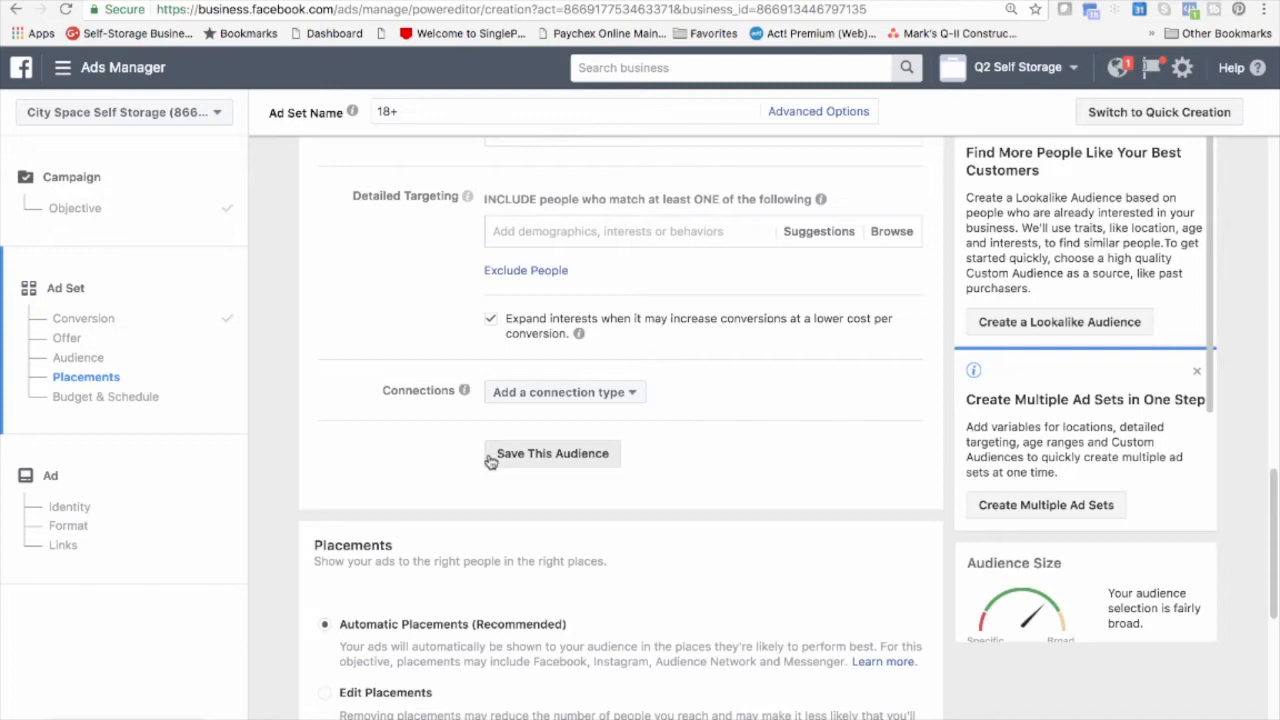
scroll(917, 420, down, 2)
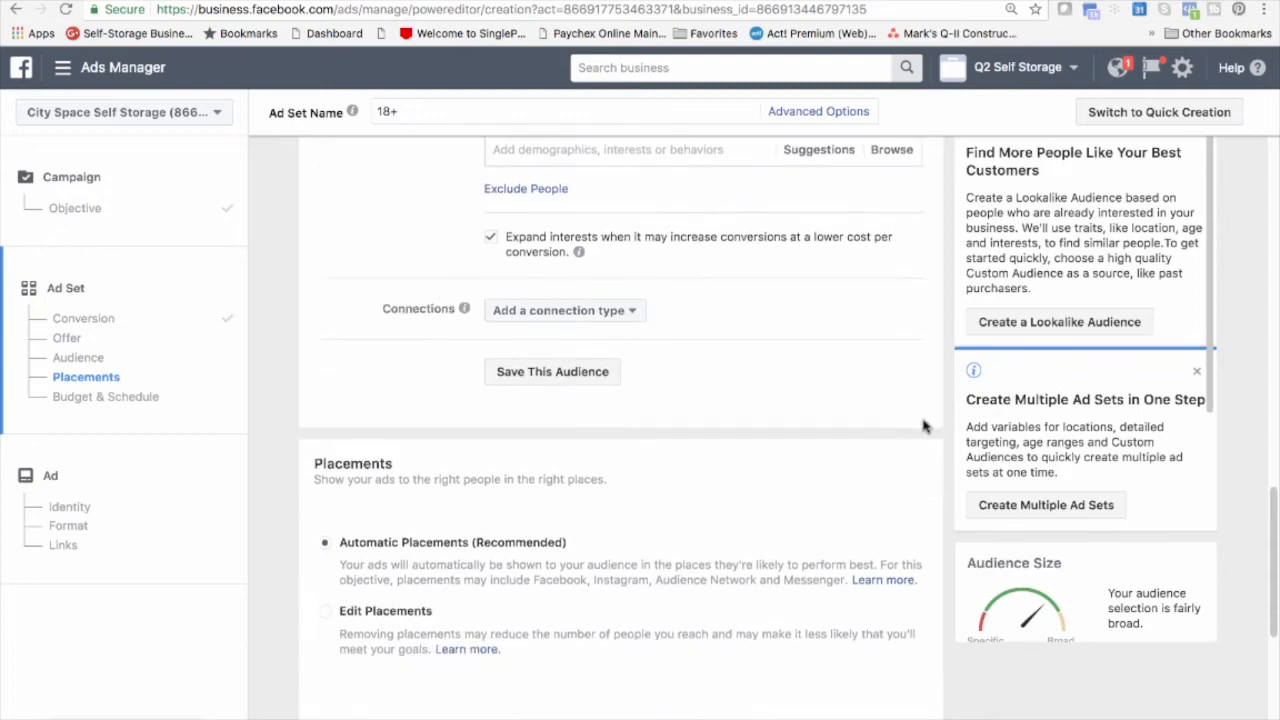
scroll(1117, 440, down, 2)
scroll(1148, 447, down, 2)
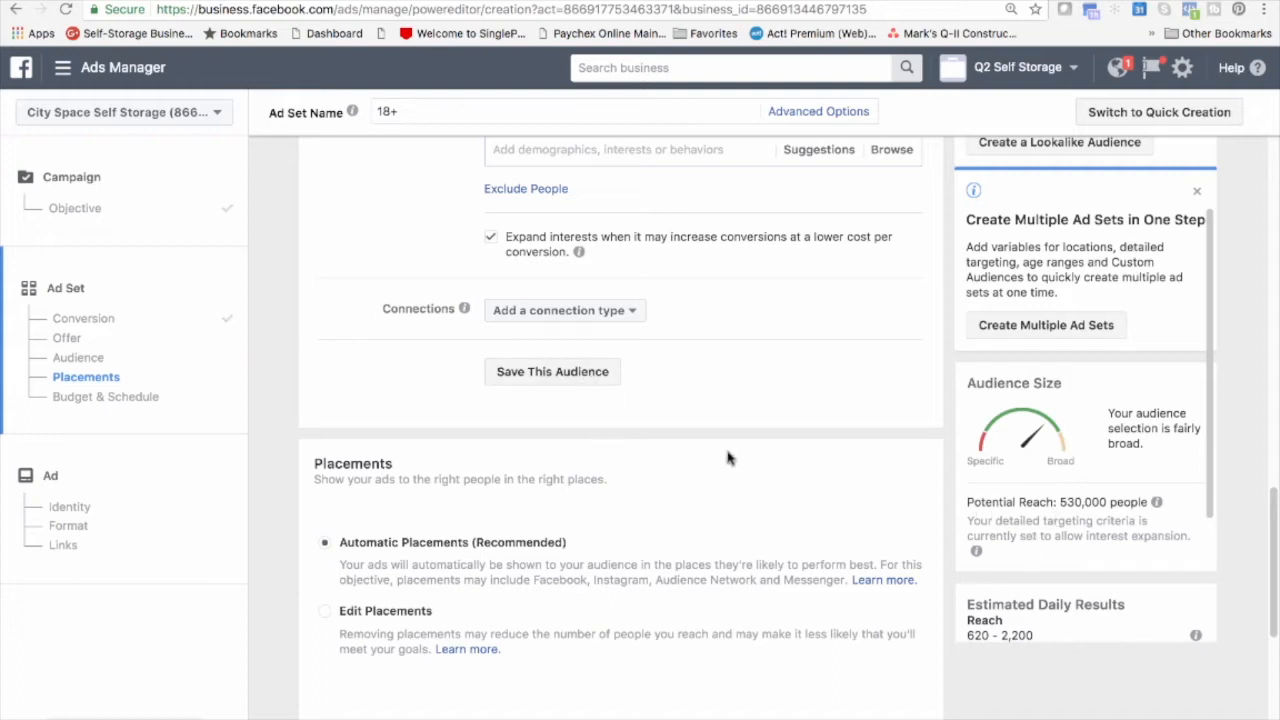
scroll(729, 457, down, 1)
scroll(718, 451, down, 5)
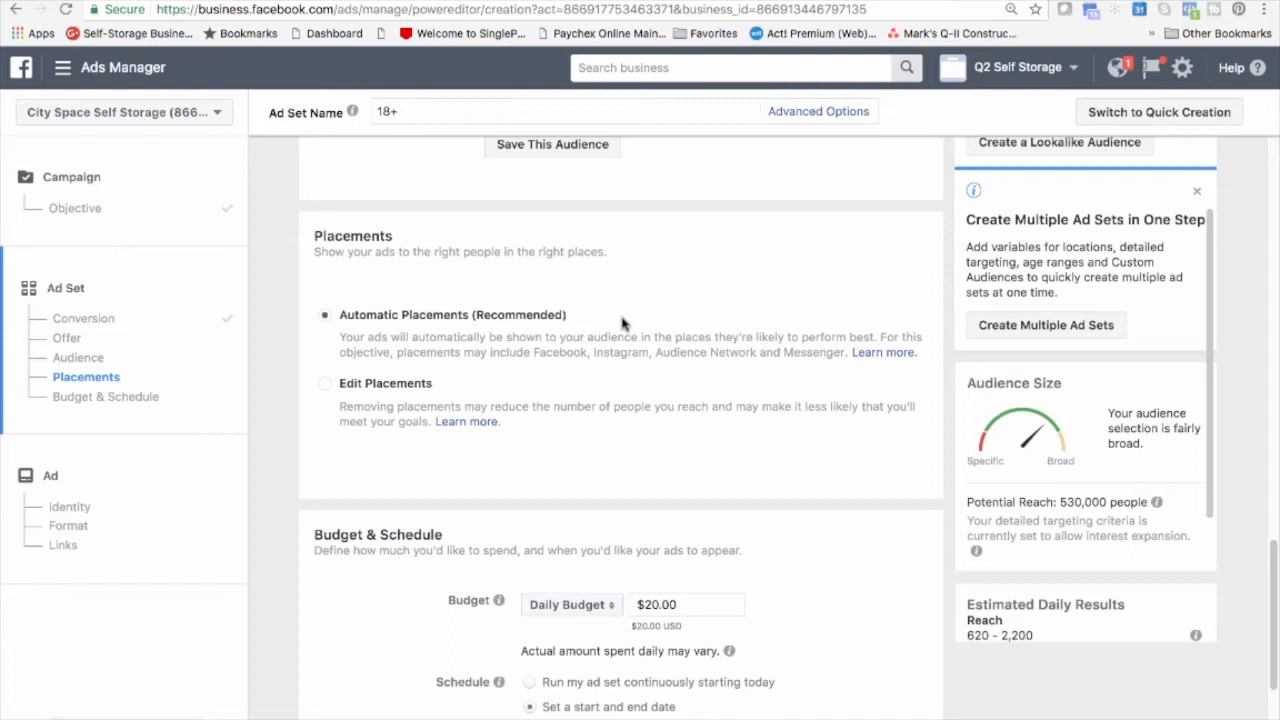
- Set the ad set's daily budget to $10.00 and continue to the ad setup
scroll(694, 408, down, 2)
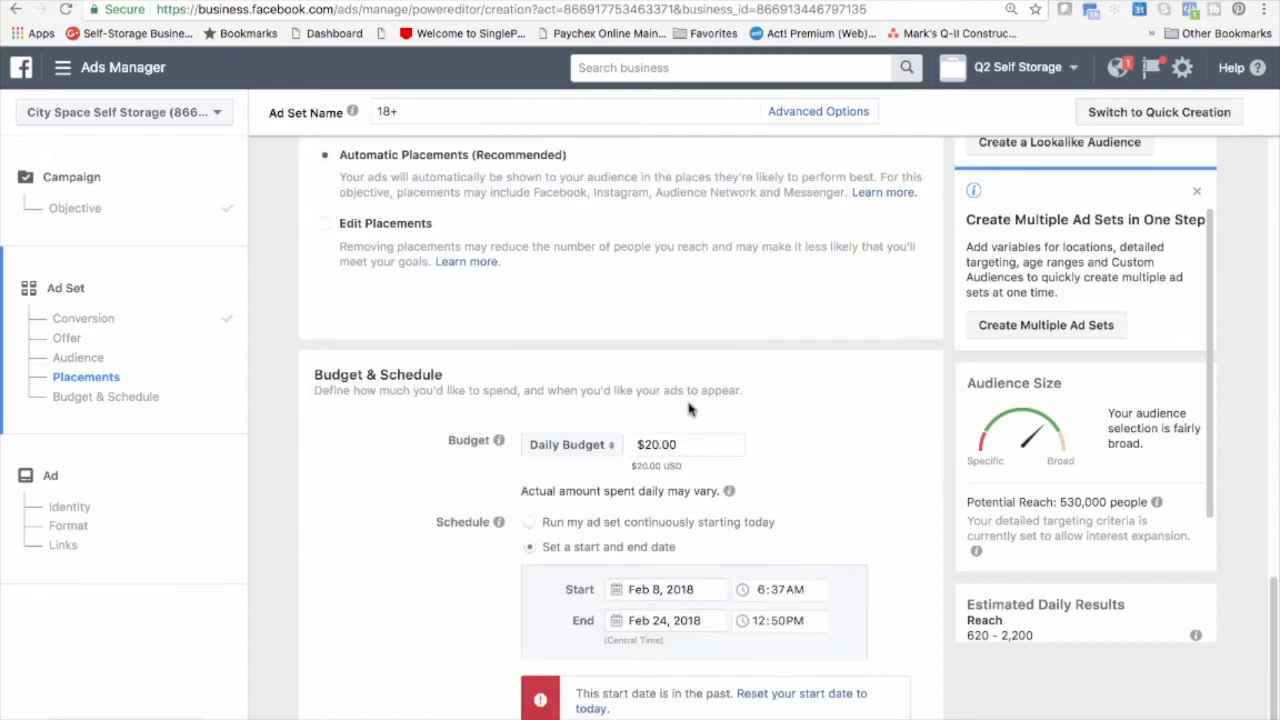
scroll(687, 414, down, 1)
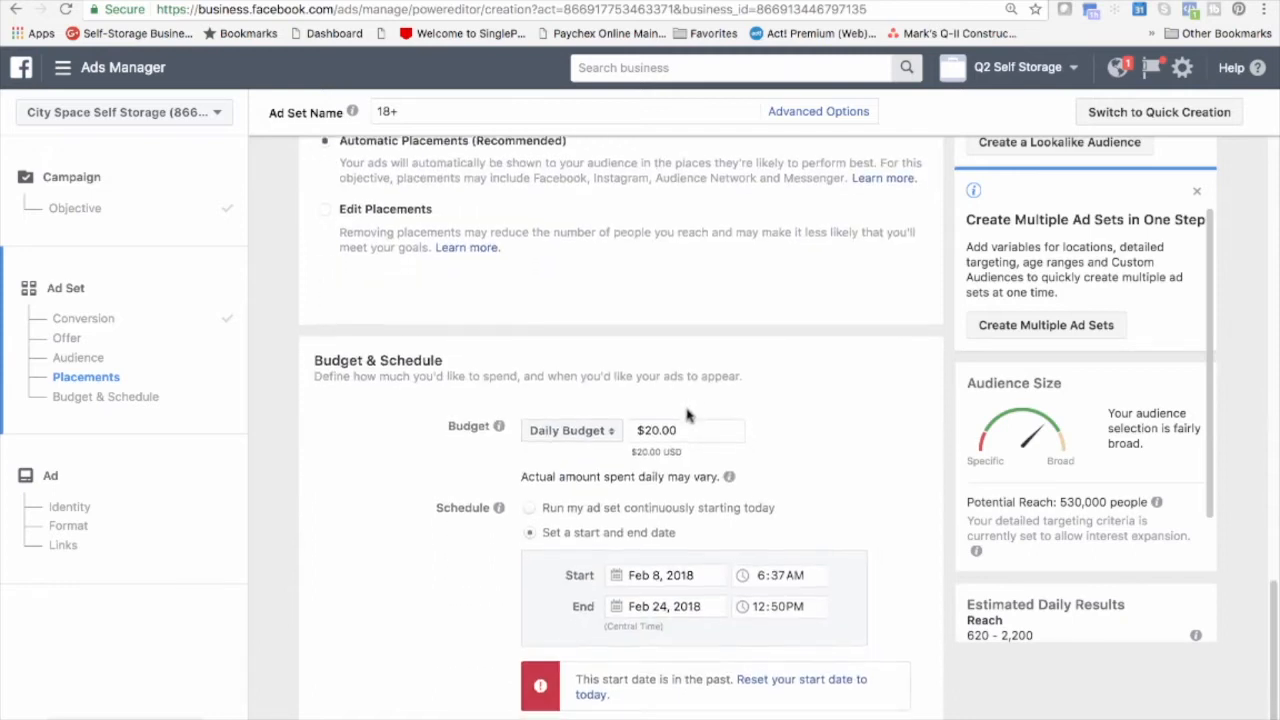
scroll(687, 414, down, 1)
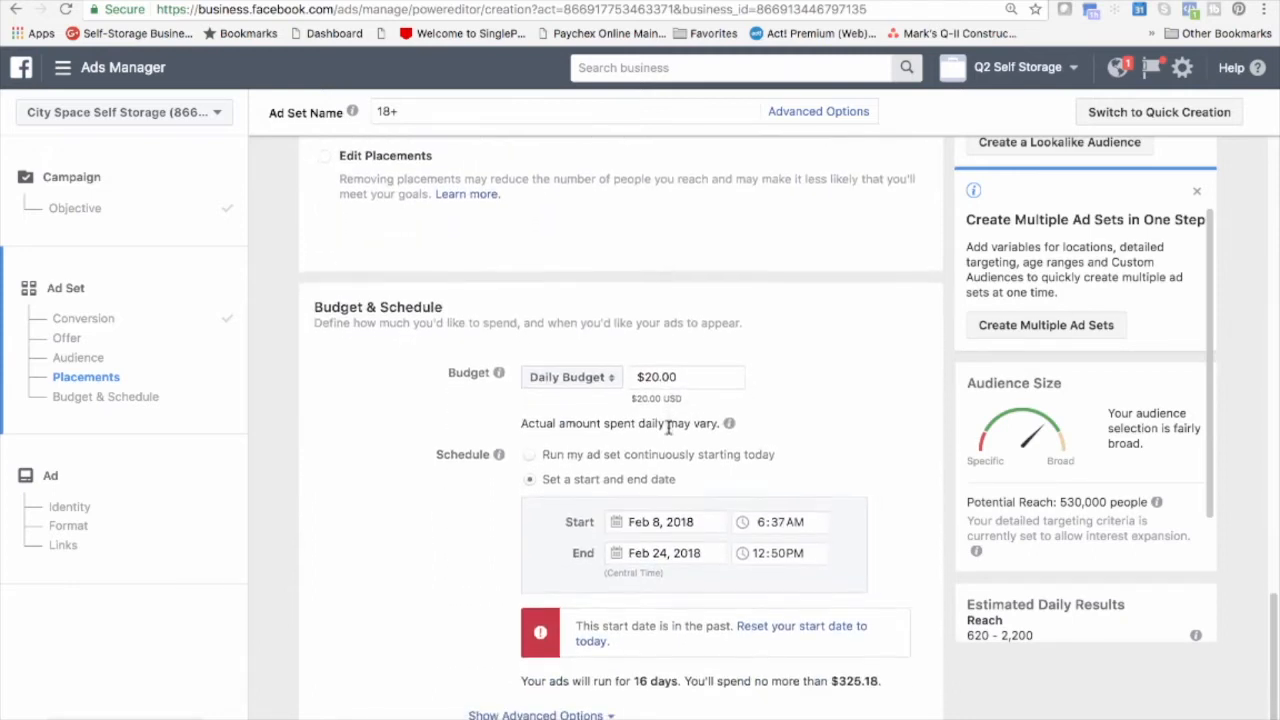
scroll(668, 425, down, 1)
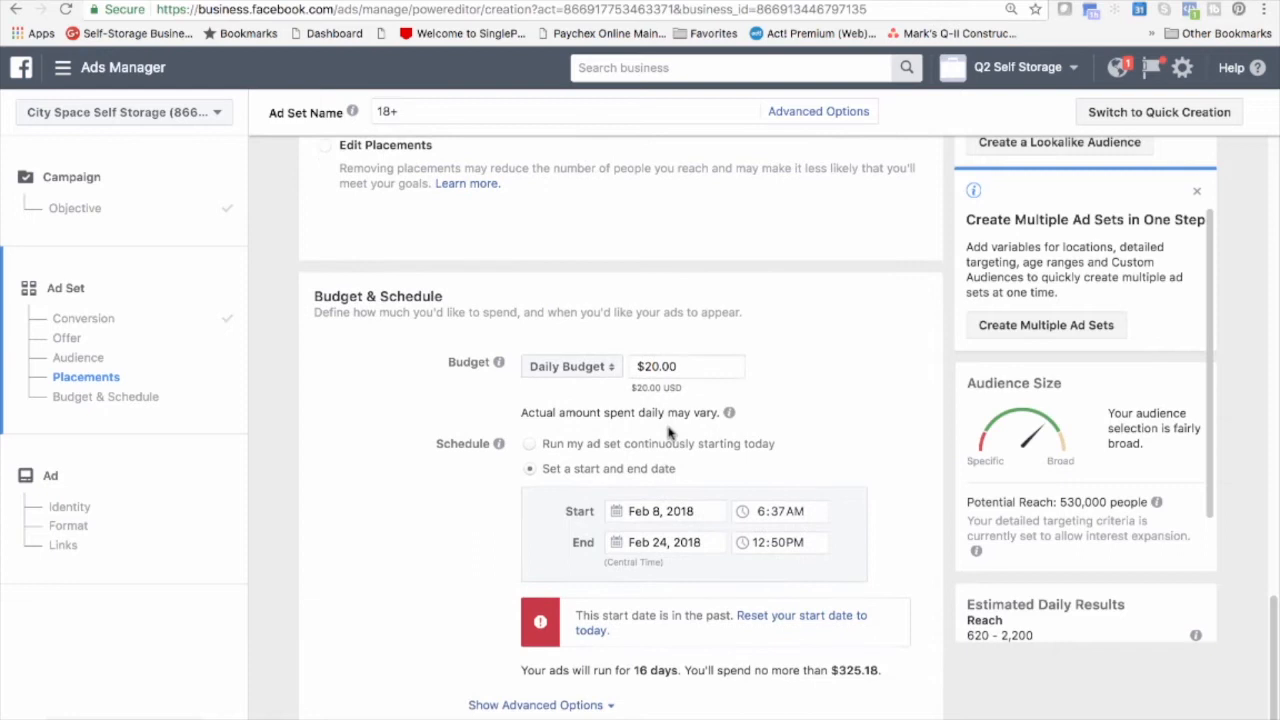
click(649, 366)
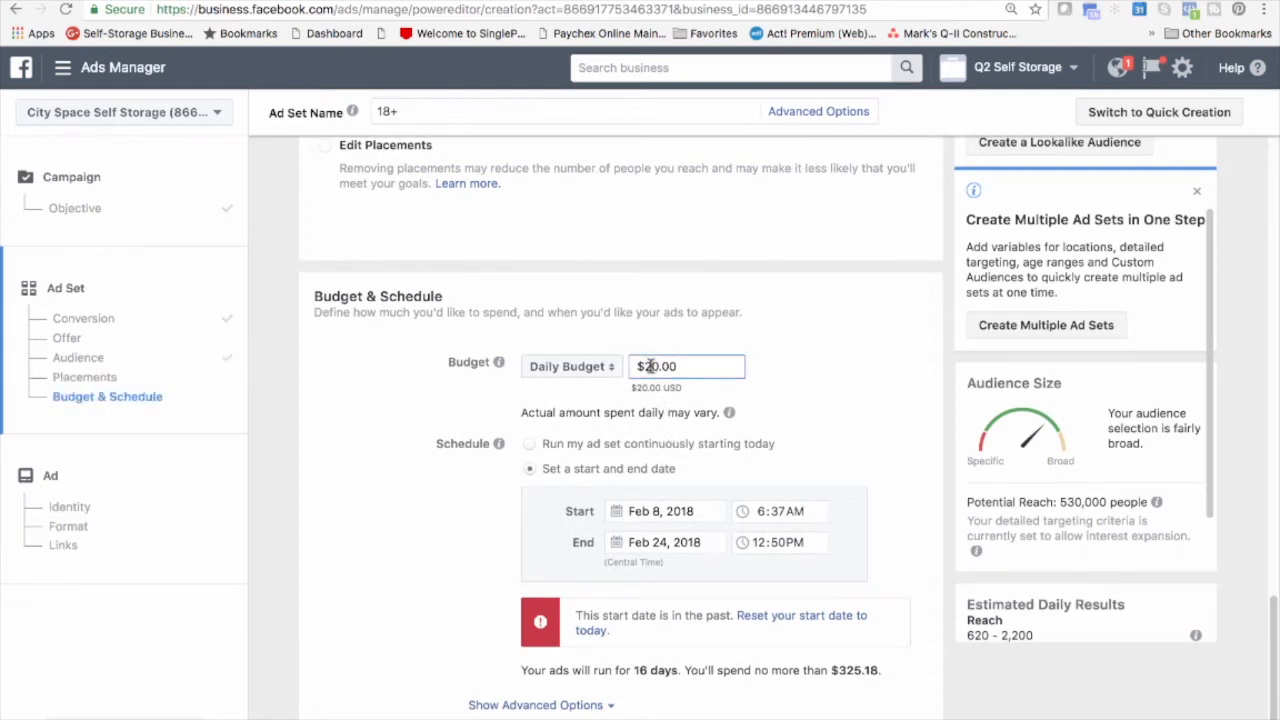
key(BackSpace)
text(1)
scroll(452, 493, down, 1)
scroll(451, 490, down, 1)
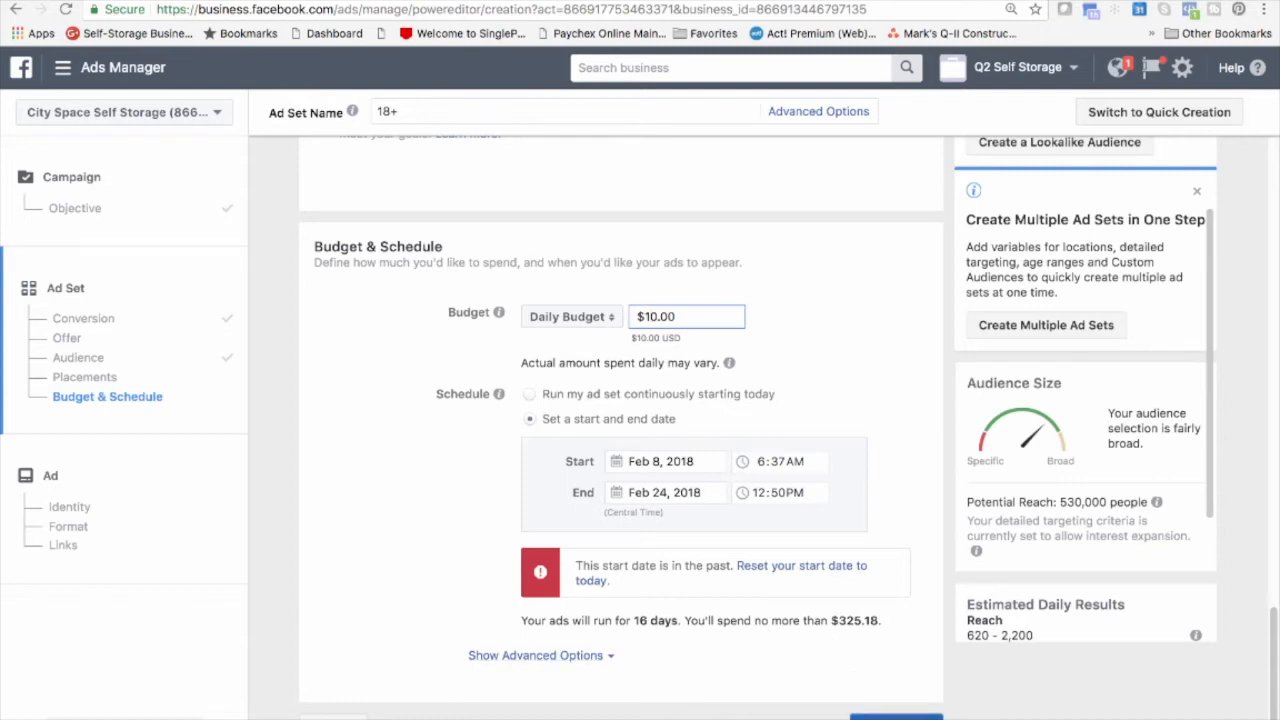
click(896, 716)
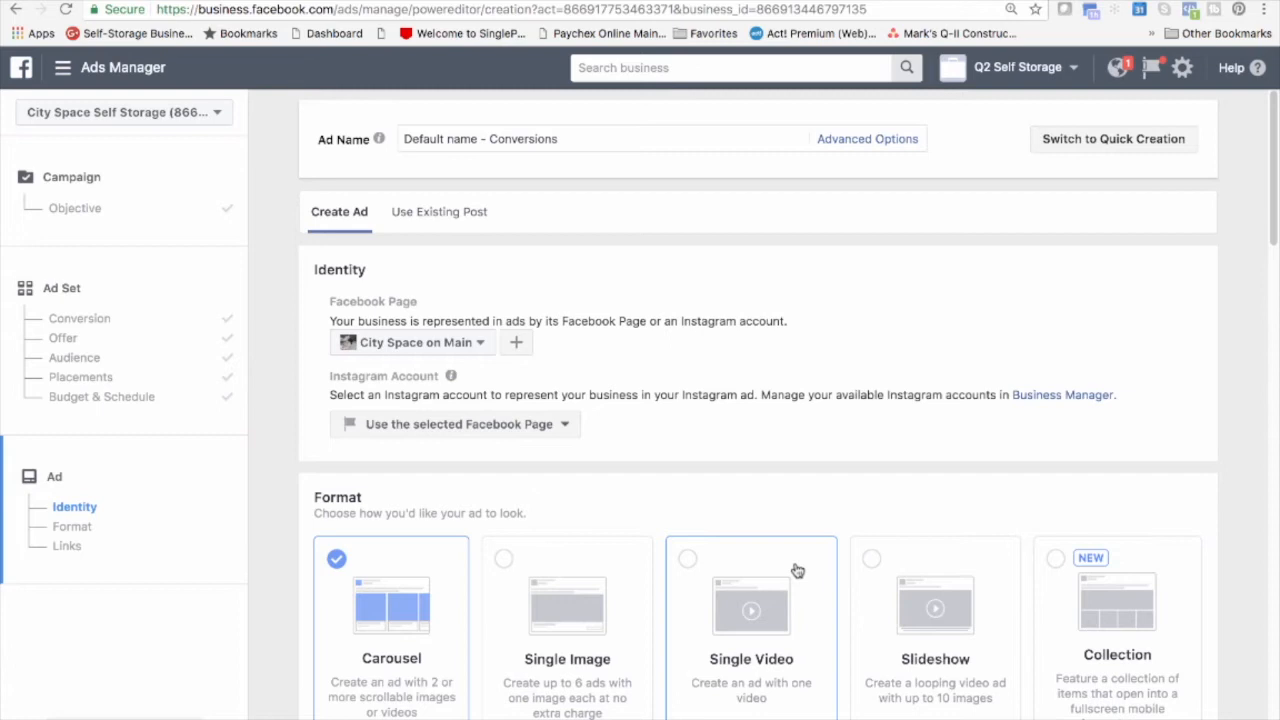
- Select Q2 Self Storage - Pensacola as the Facebook page representing the ad
click(479, 344)
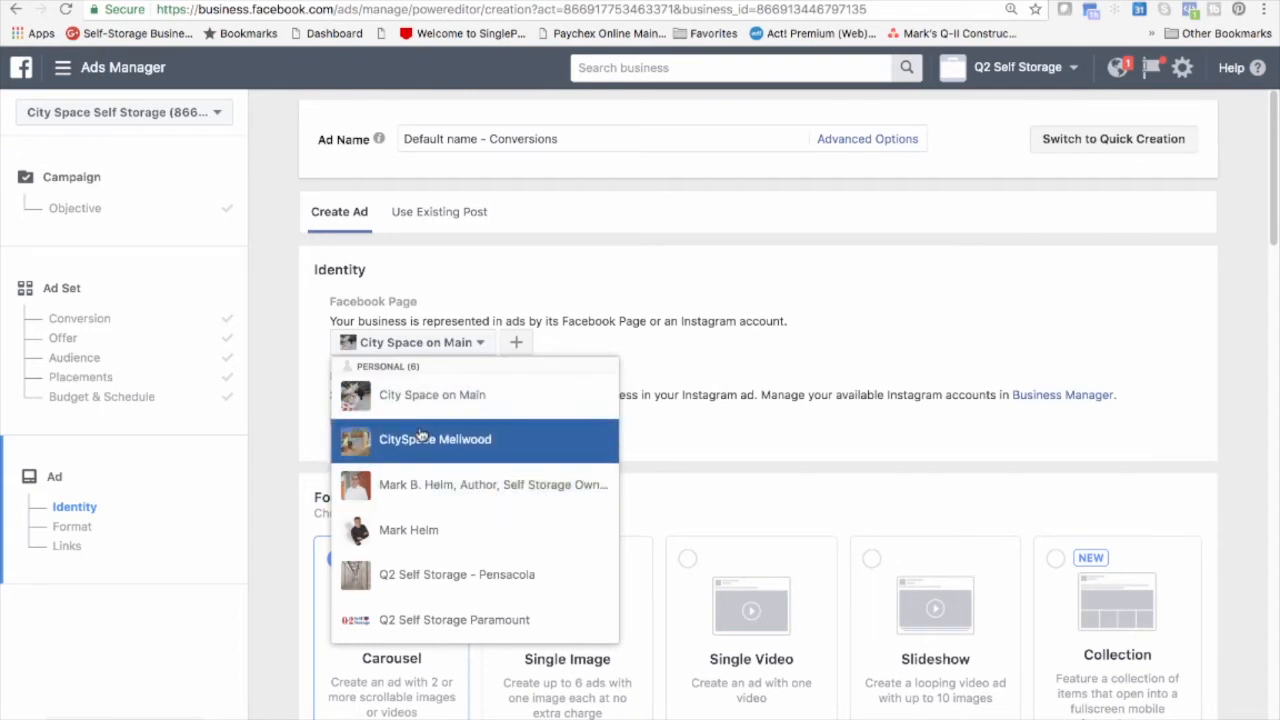
click(449, 580)
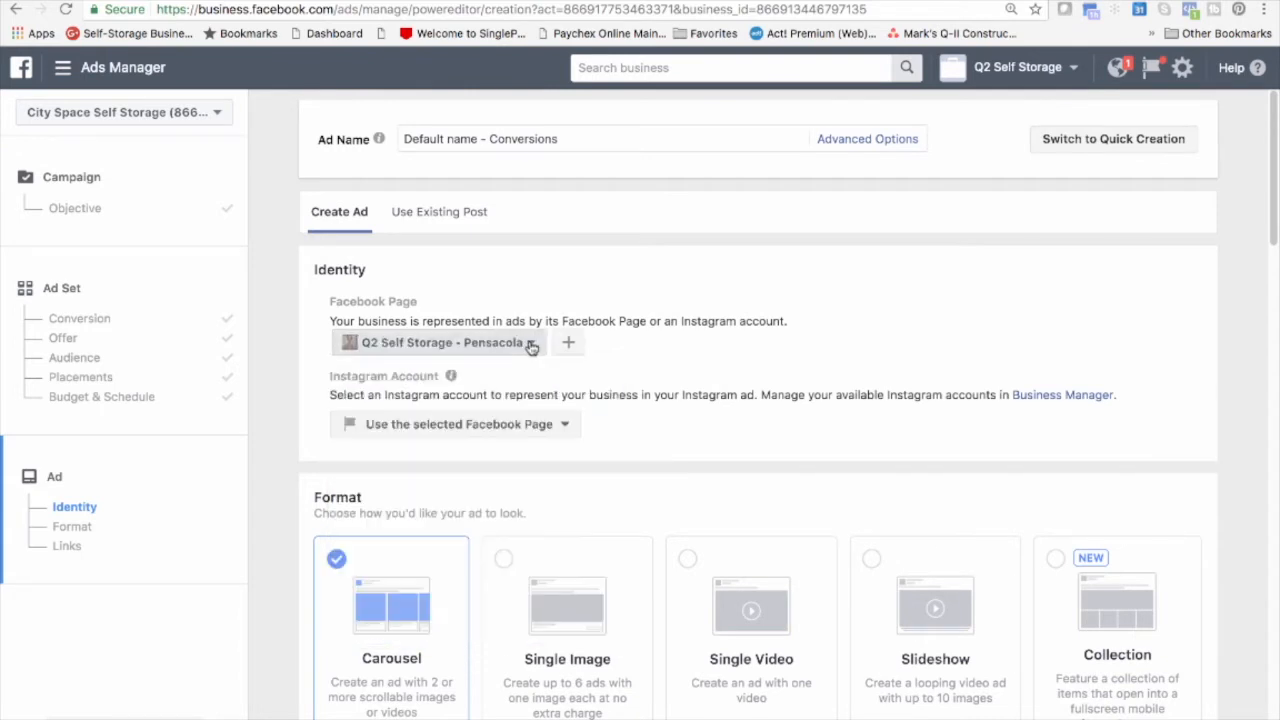
- Choose the Single Image format for the ad
scroll(521, 443, down, 3)
scroll(521, 443, up, 1)
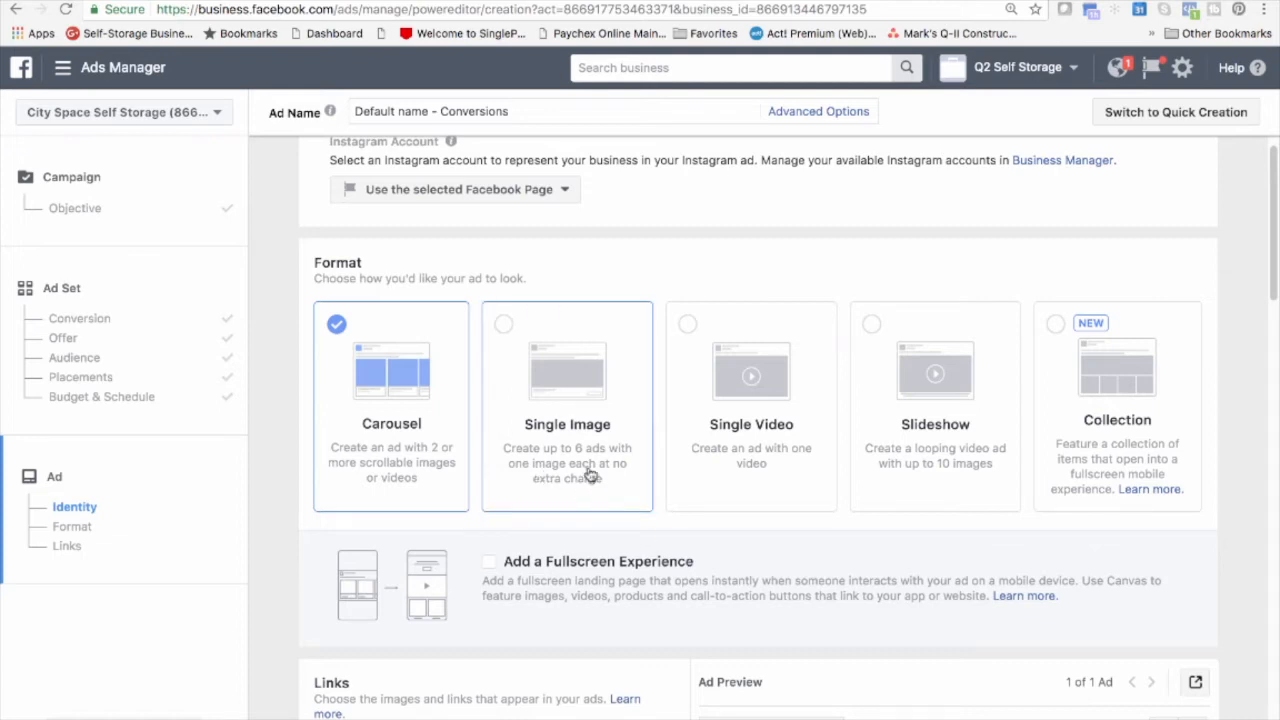
click(503, 330)
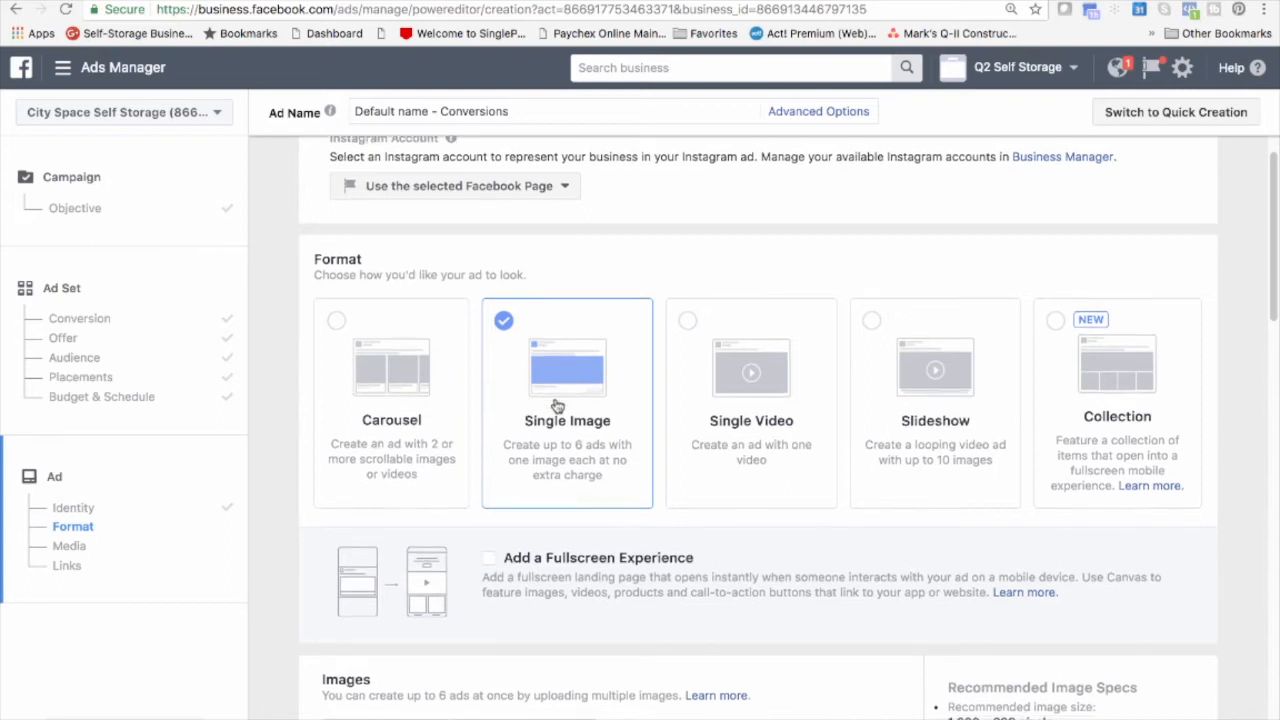
- Add the image library photo of a woman in front of the orange CitySpace storefront as the ad's image
scroll(556, 402, down, 1)
scroll(556, 402, down, 3)
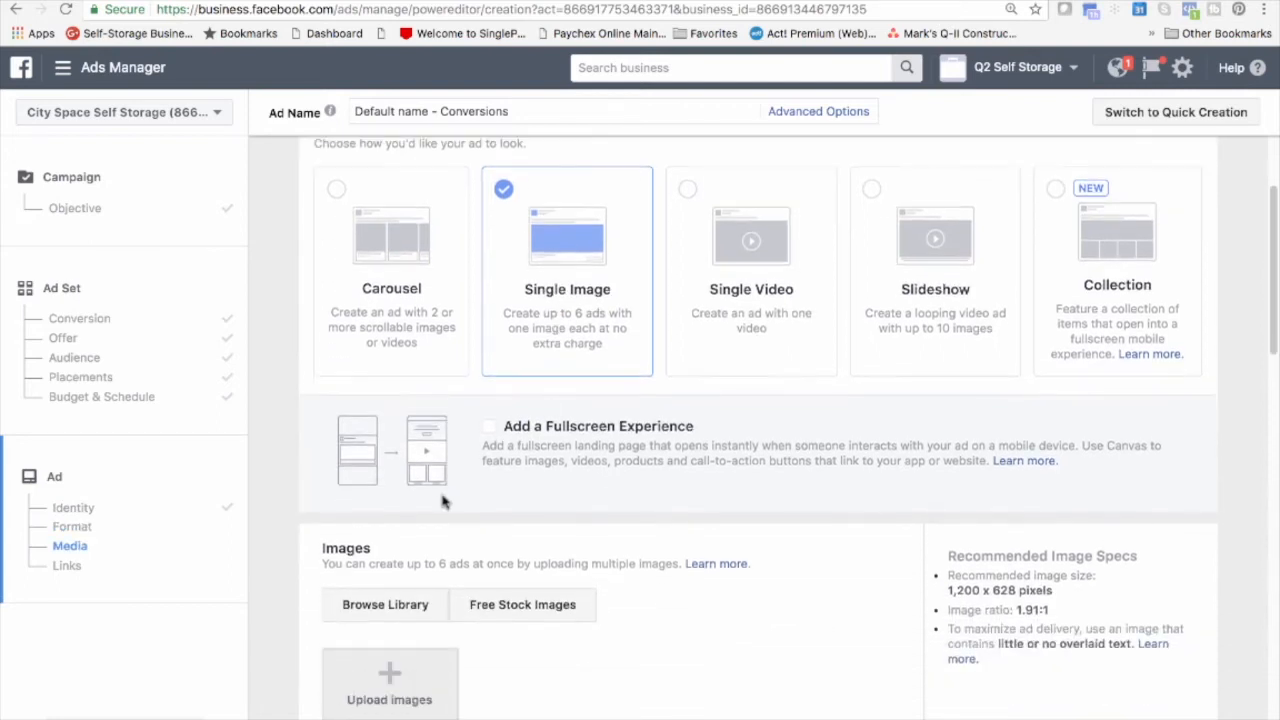
scroll(445, 500, down, 5)
scroll(435, 493, down, 5)
scroll(438, 489, up, 3)
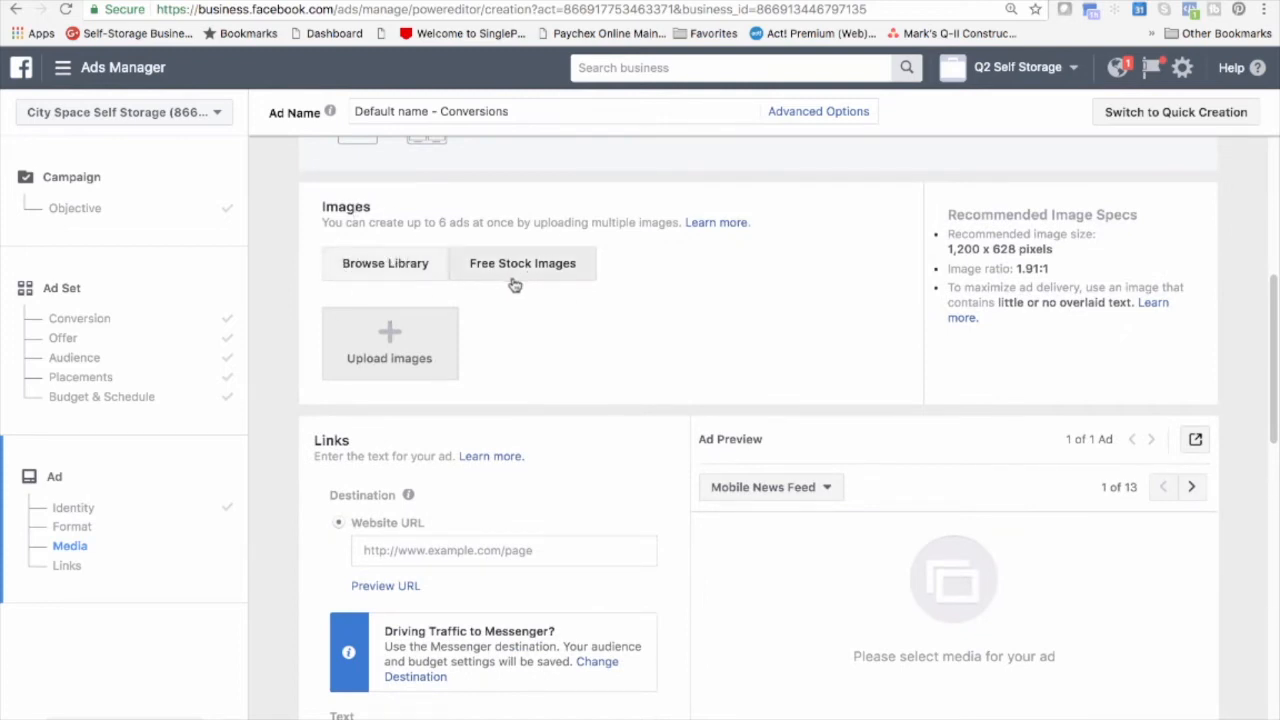
scroll(610, 298, up, 1)
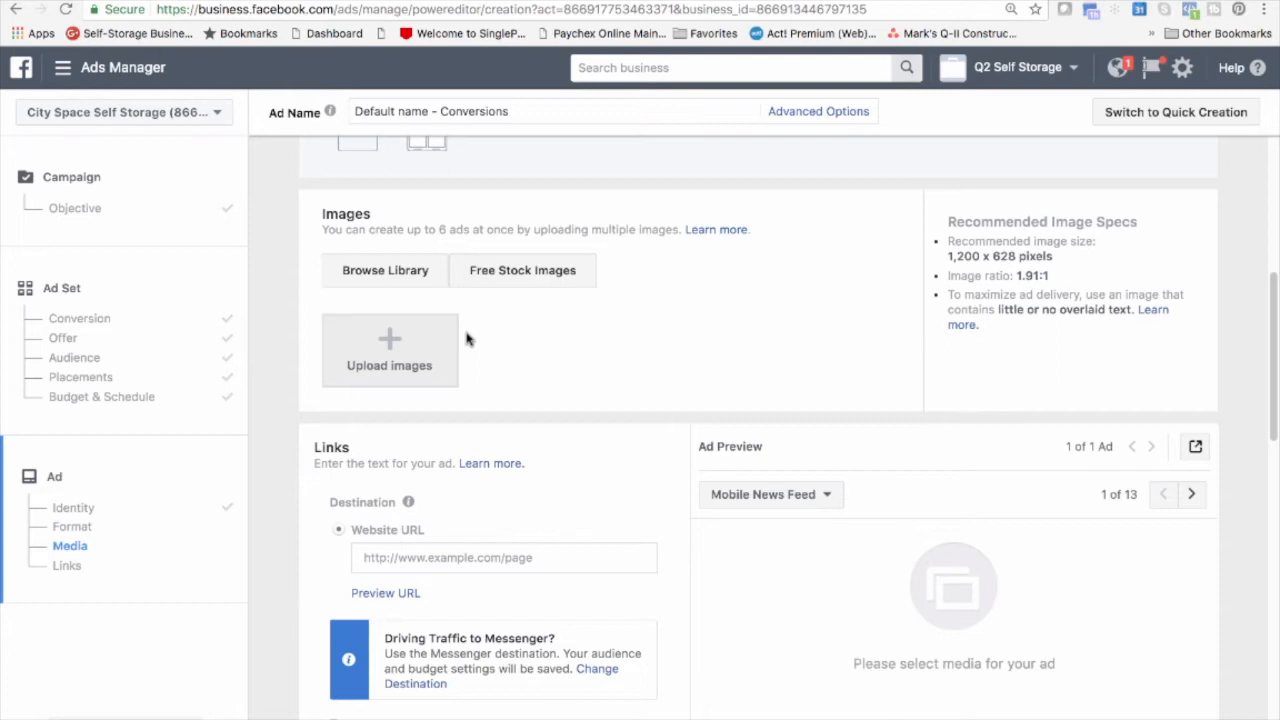
click(391, 340)
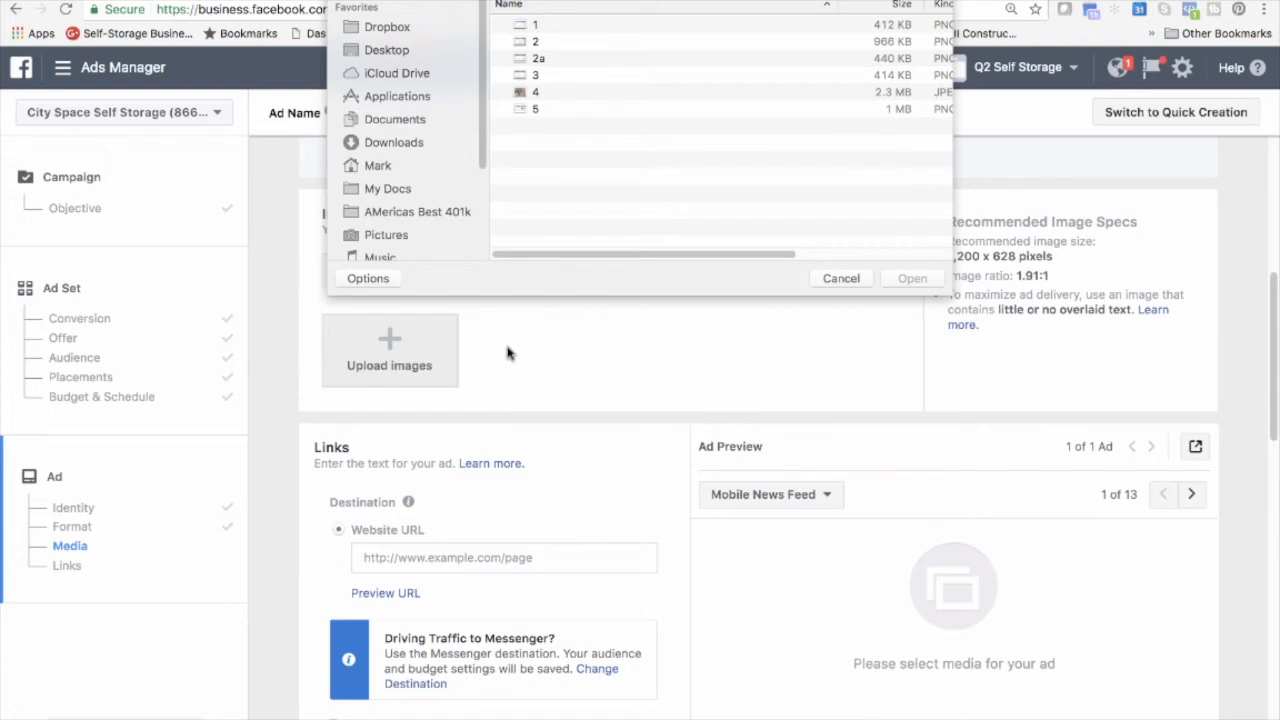
click(840, 279)
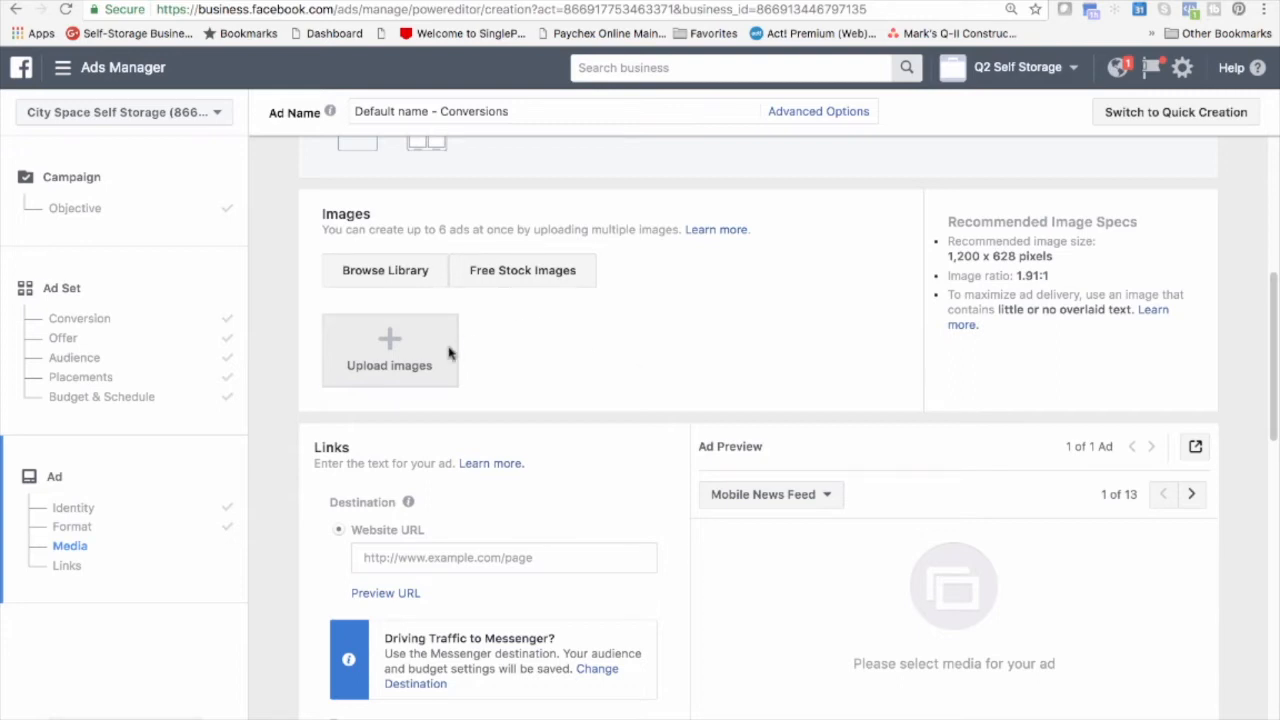
click(396, 287)
click(345, 266)
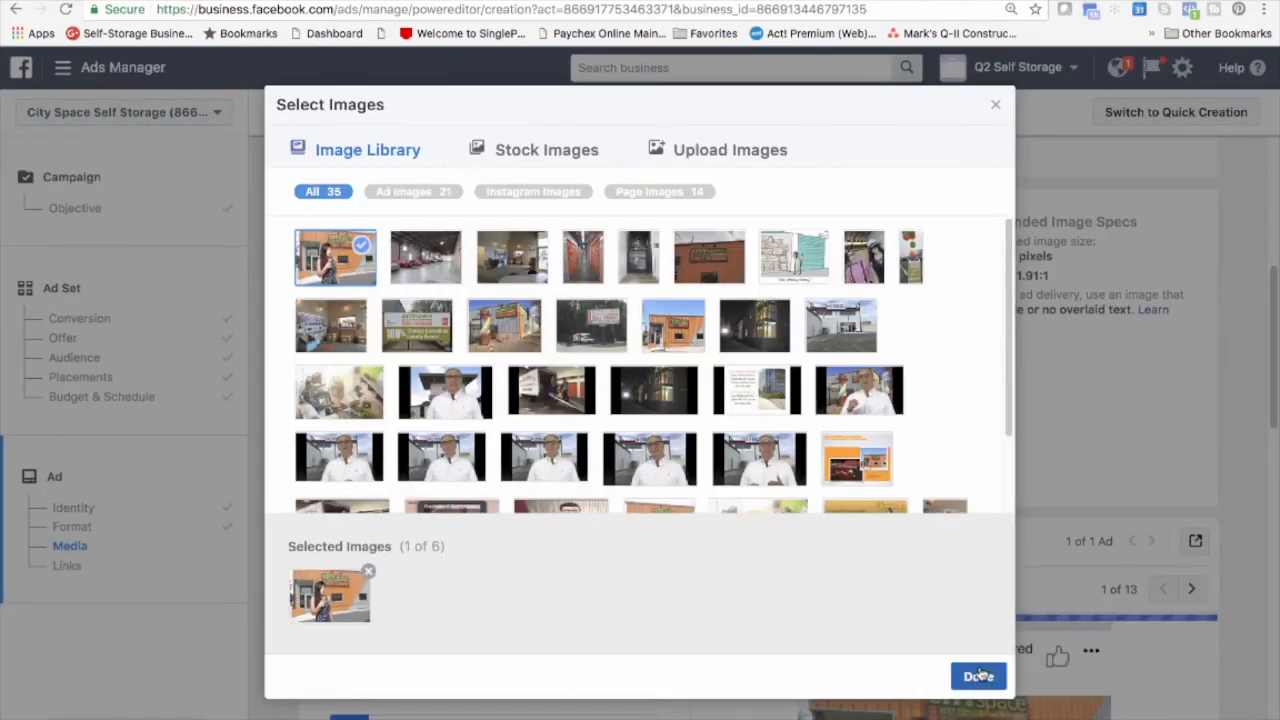
click(978, 676)
scroll(822, 378, down, 1)
scroll(818, 375, down, 1)
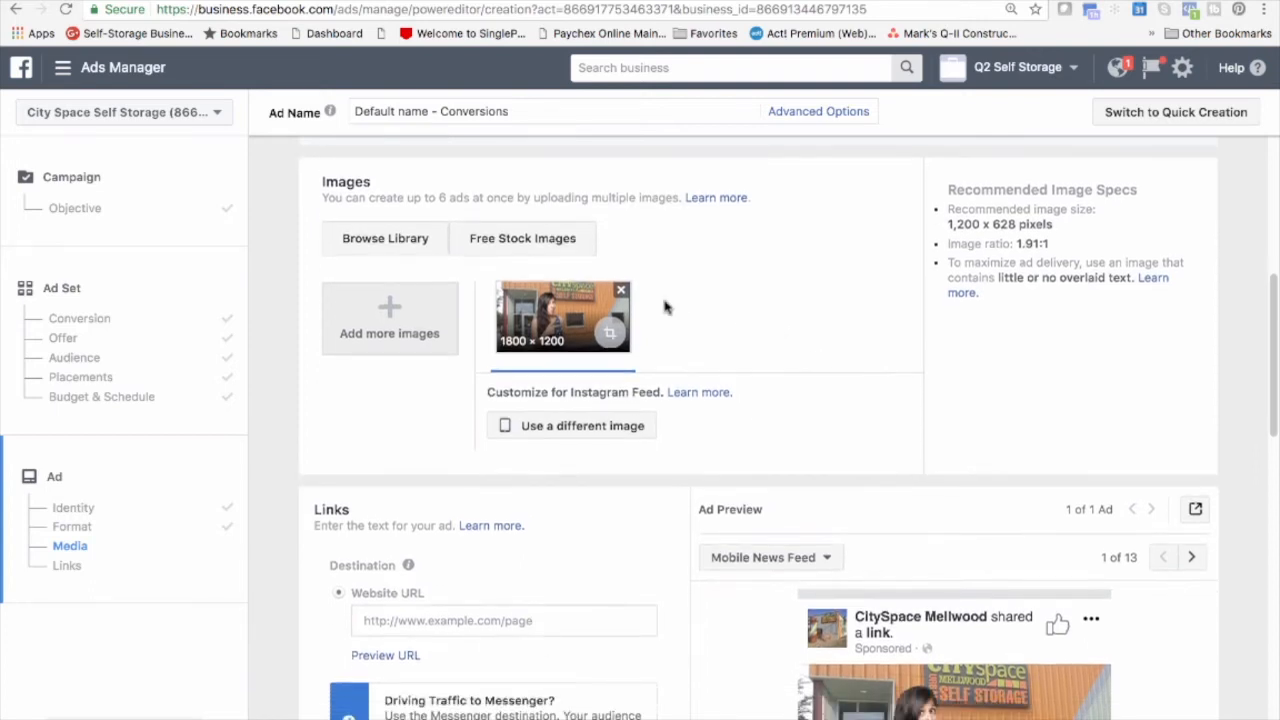
scroll(776, 330, down, 2)
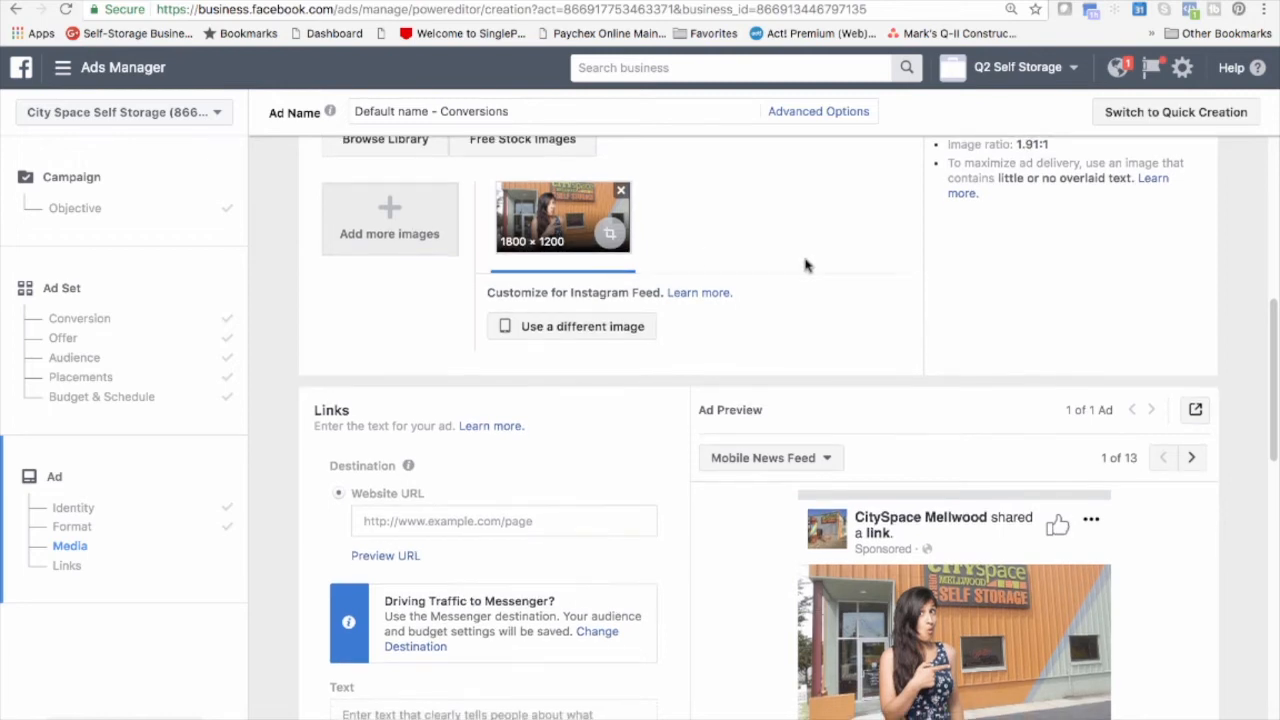
scroll(803, 266, down, 1)
scroll(800, 268, down, 2)
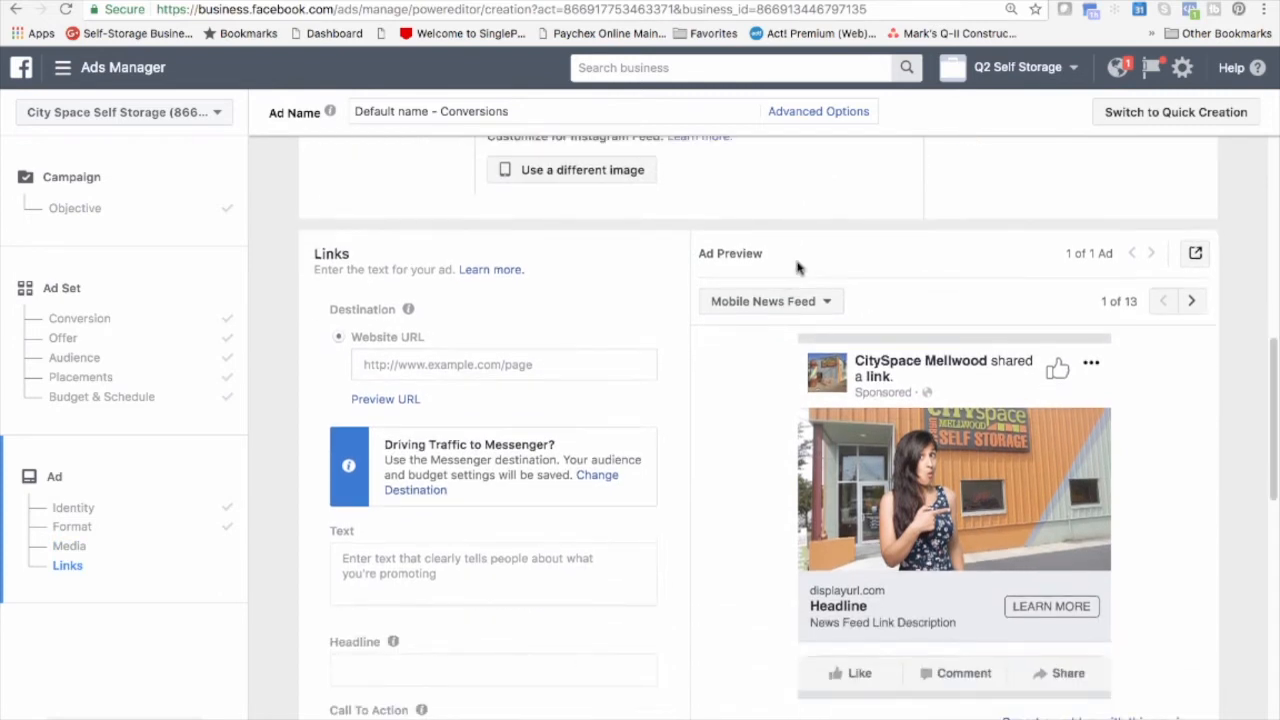
scroll(797, 266, down, 1)
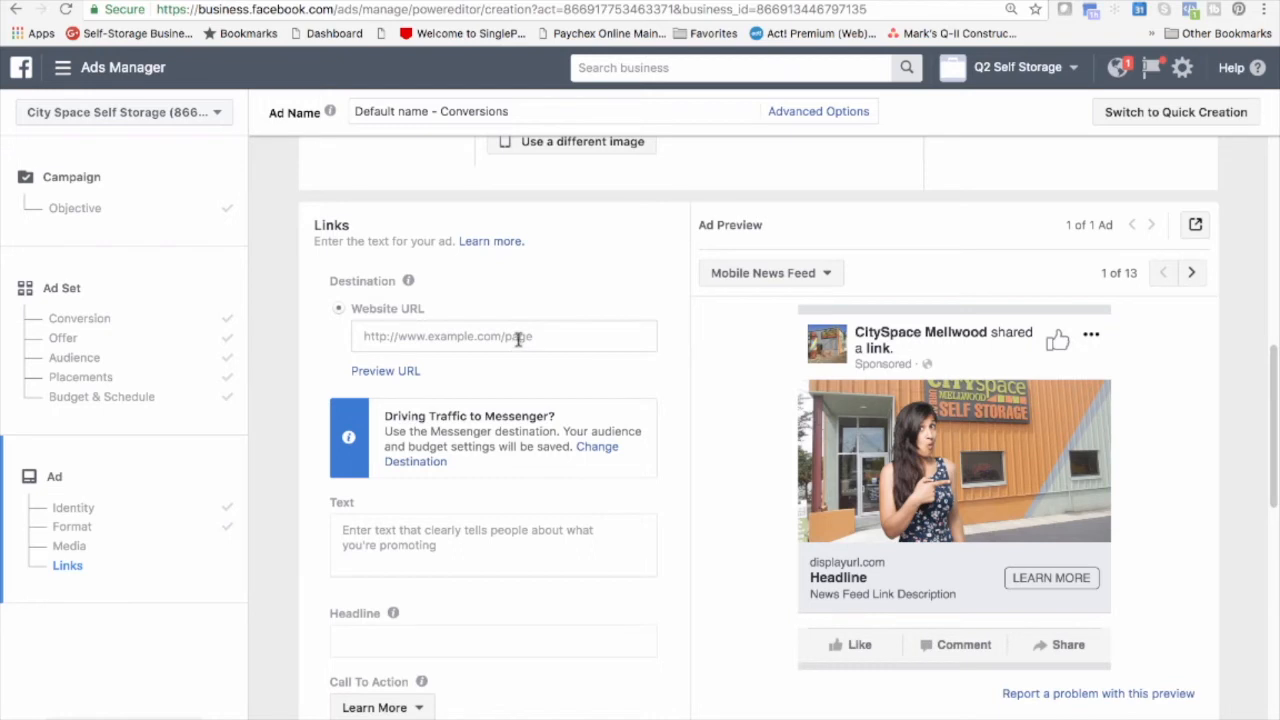
scroll(514, 337, up, 2)
click(466, 443)
right_click(460, 448)
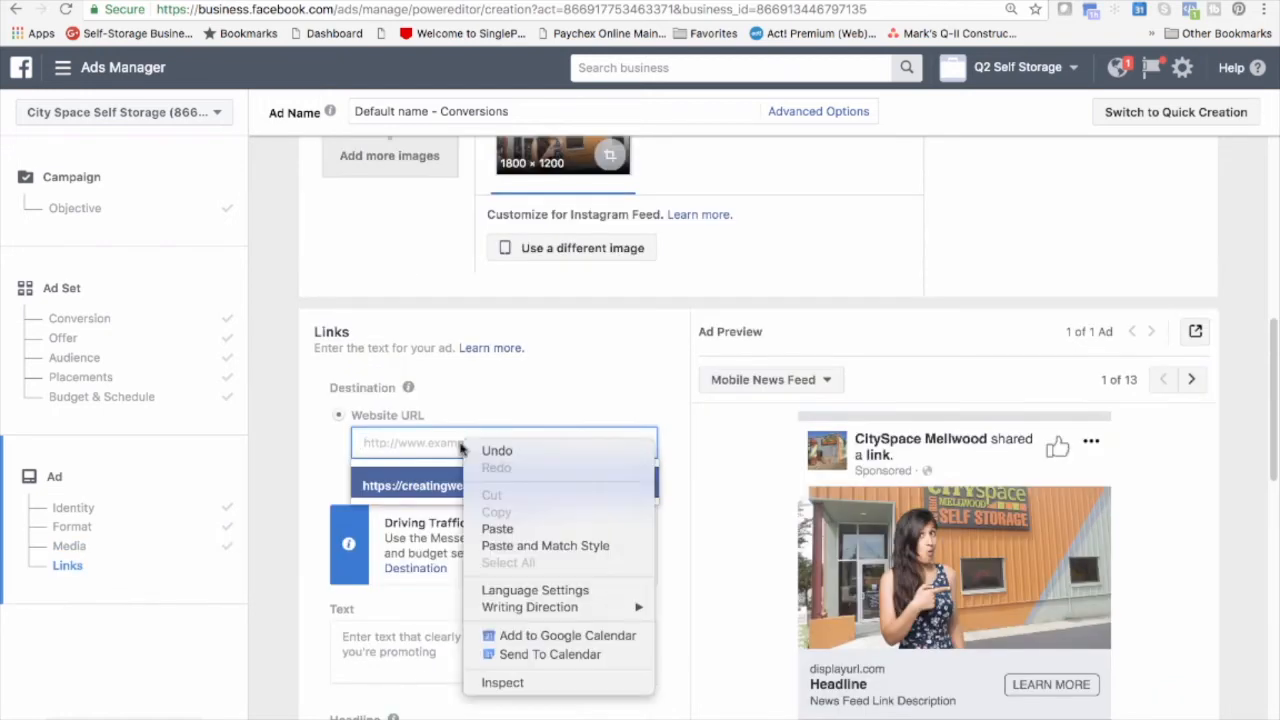
click(497, 528)
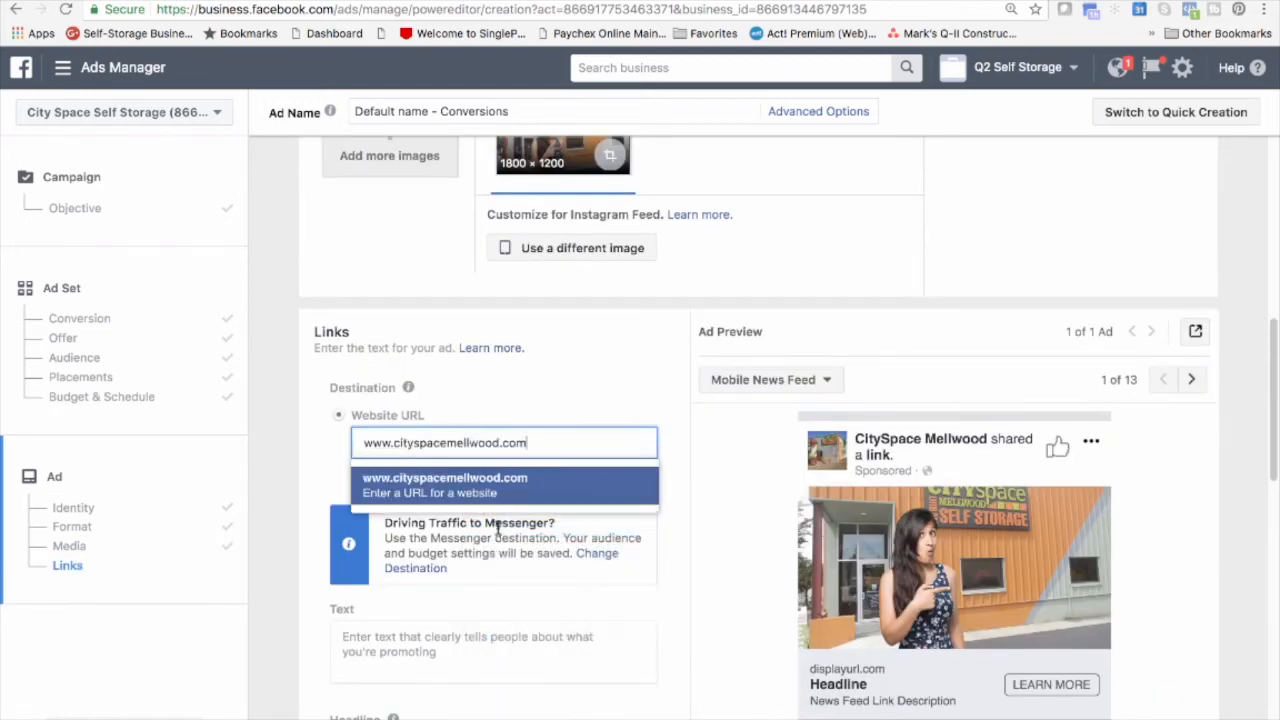
click(611, 414)
- Review the ad's text, headline and call to action, highlighting part of the body text
scroll(596, 405, down, 2)
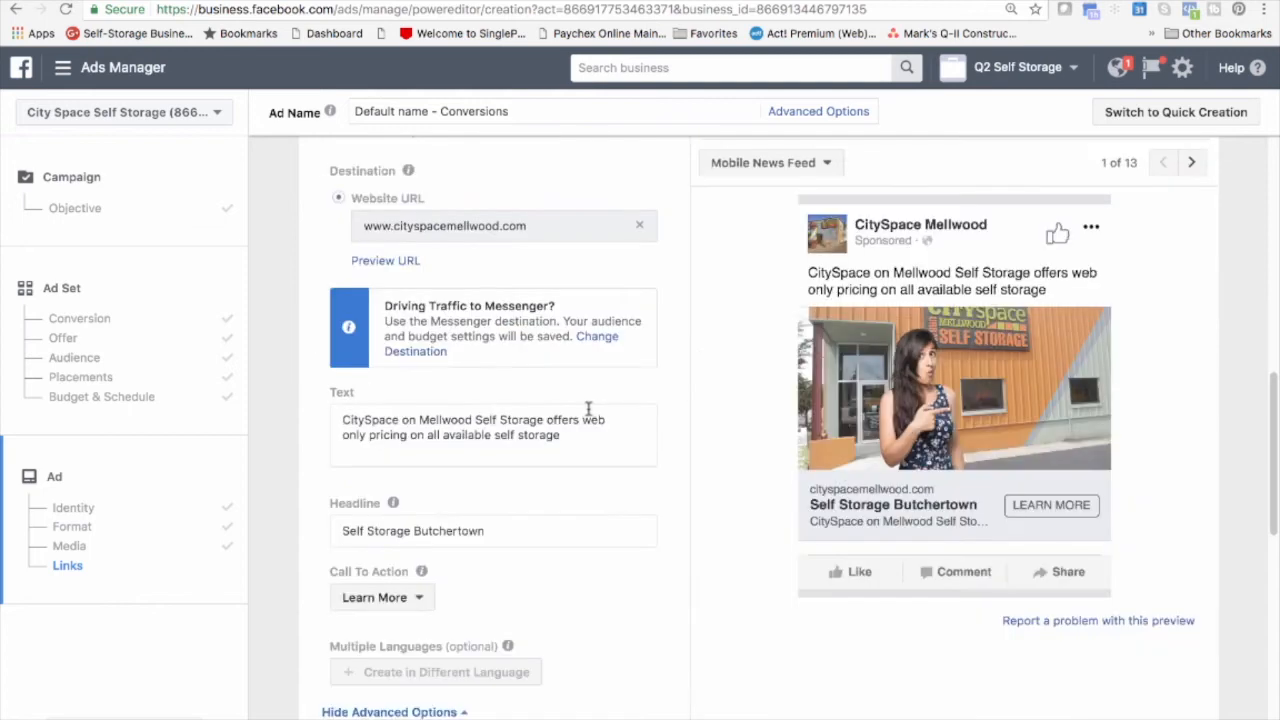
scroll(576, 413, down, 1)
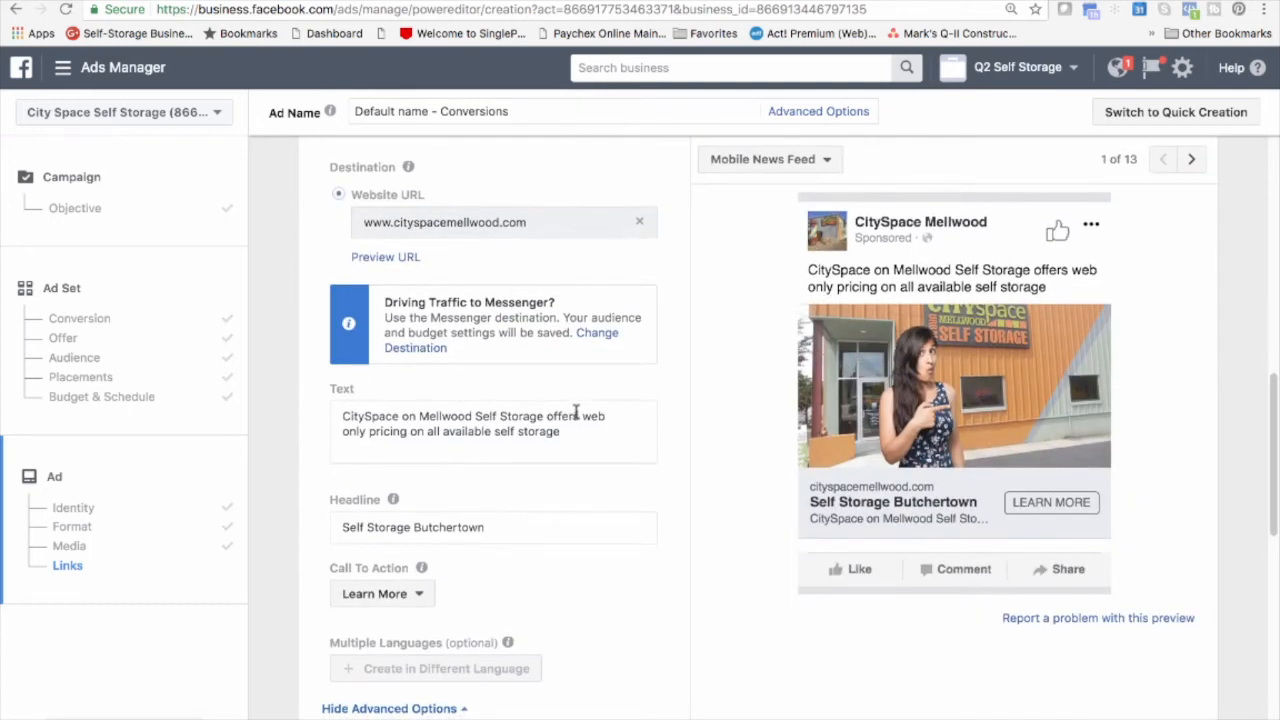
scroll(594, 208, down, 2)
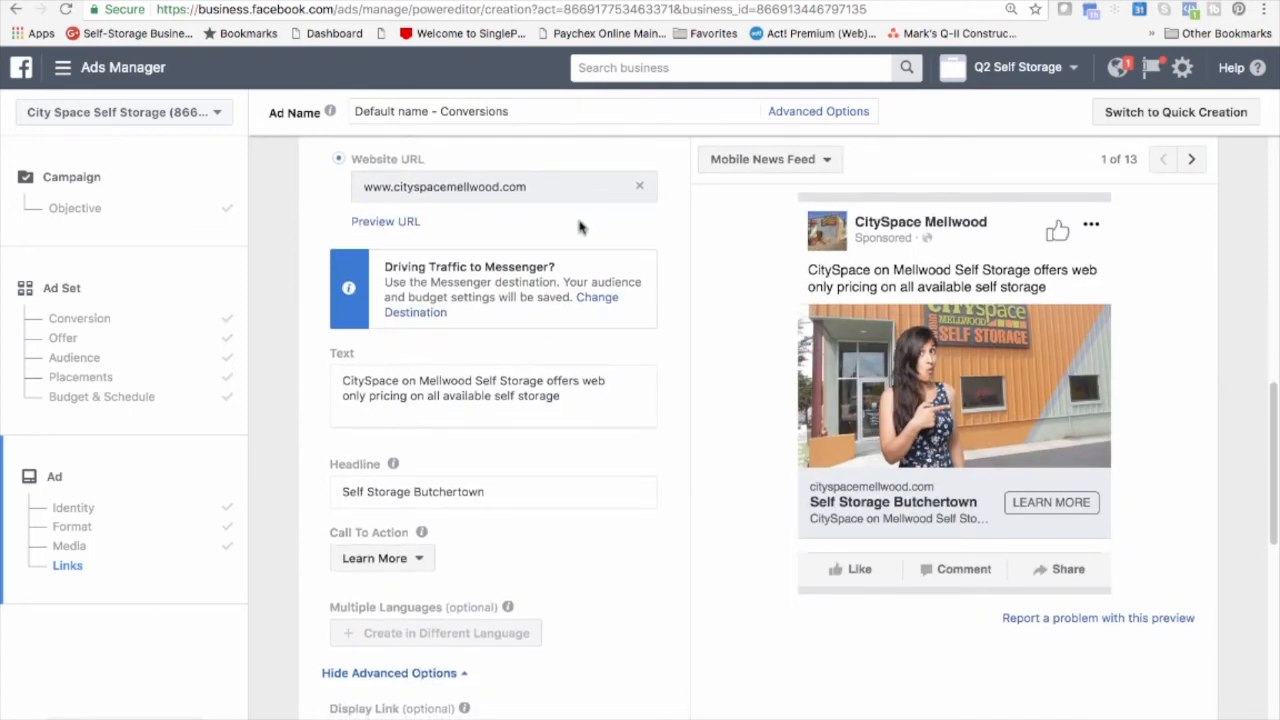
scroll(578, 228, down, 2)
drag(453, 335, 372, 437)
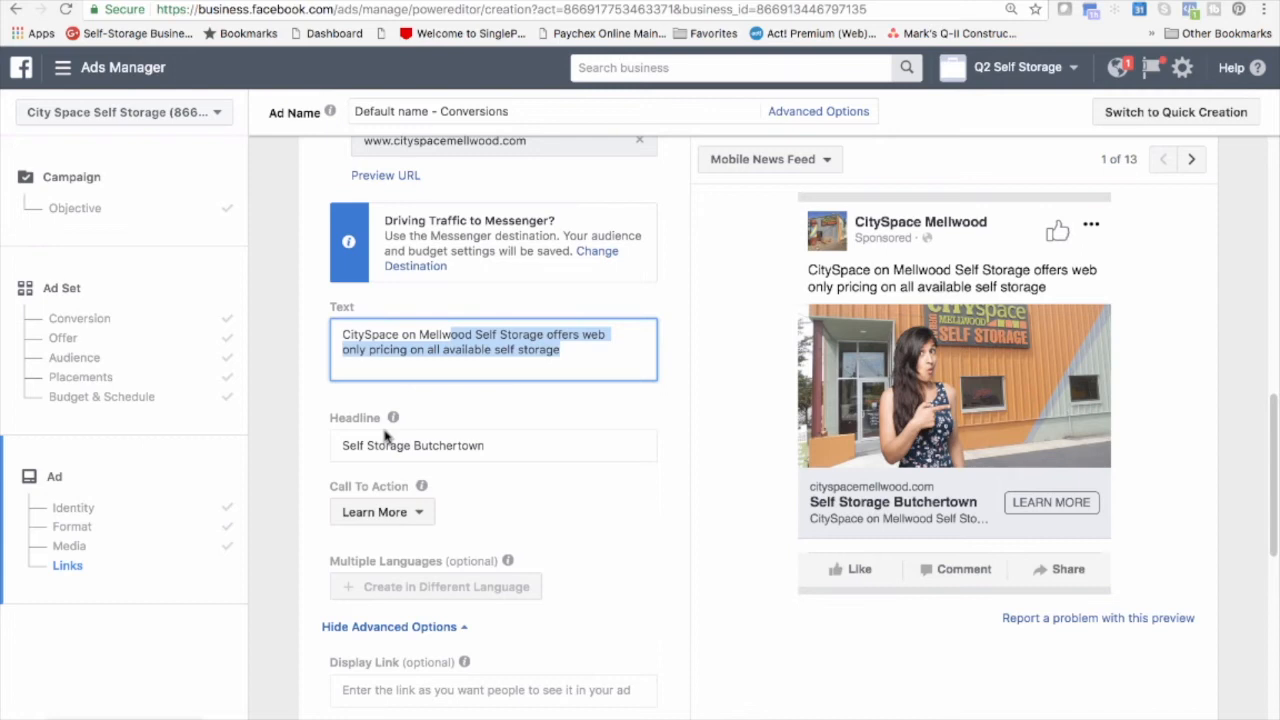
- Clear the ad's headline and copy the H2 line "Claim Your FIRST MONTH FREE Coupon City Space Self Storage." from the Pages document
drag(503, 449, 325, 425)
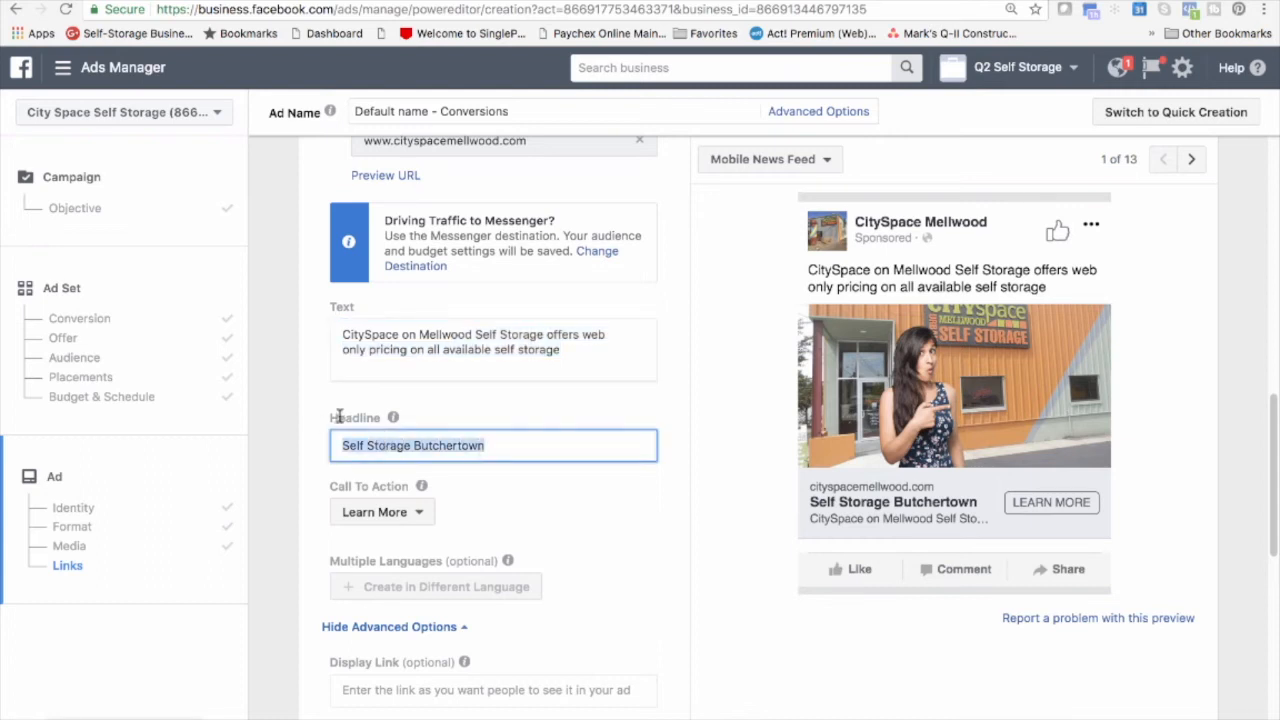
key(BackSpace)
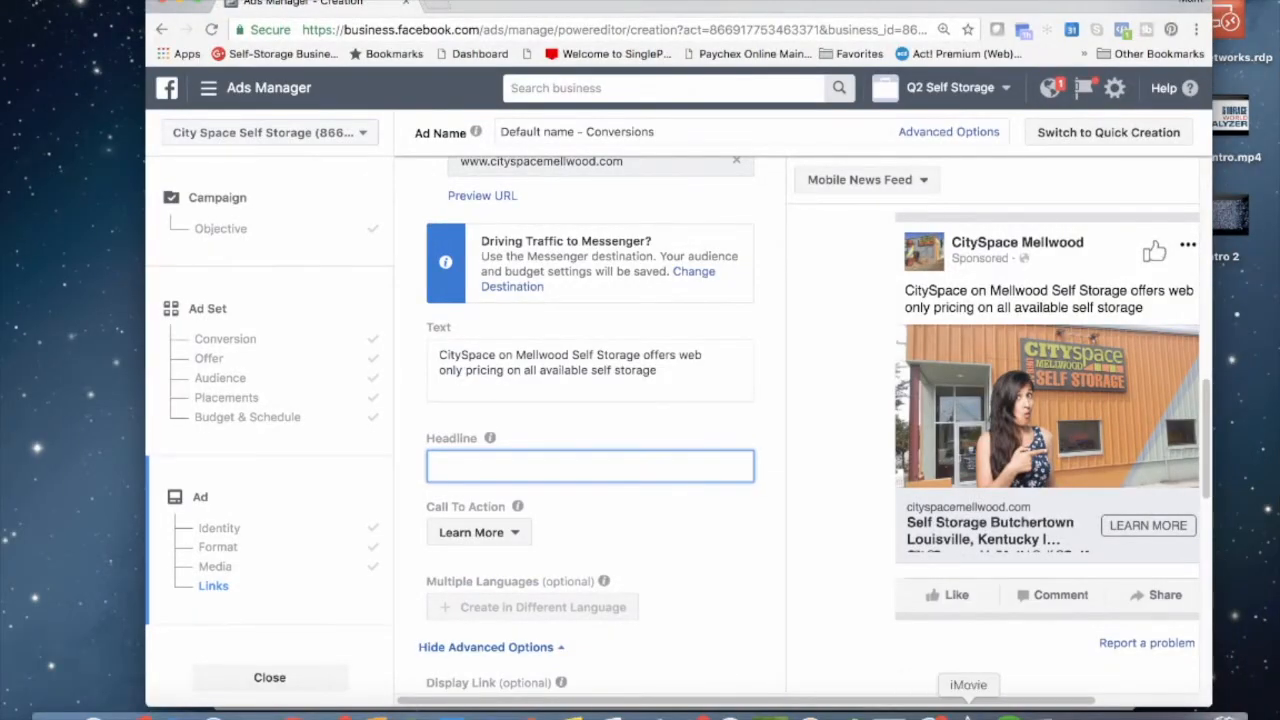
click(378, 716)
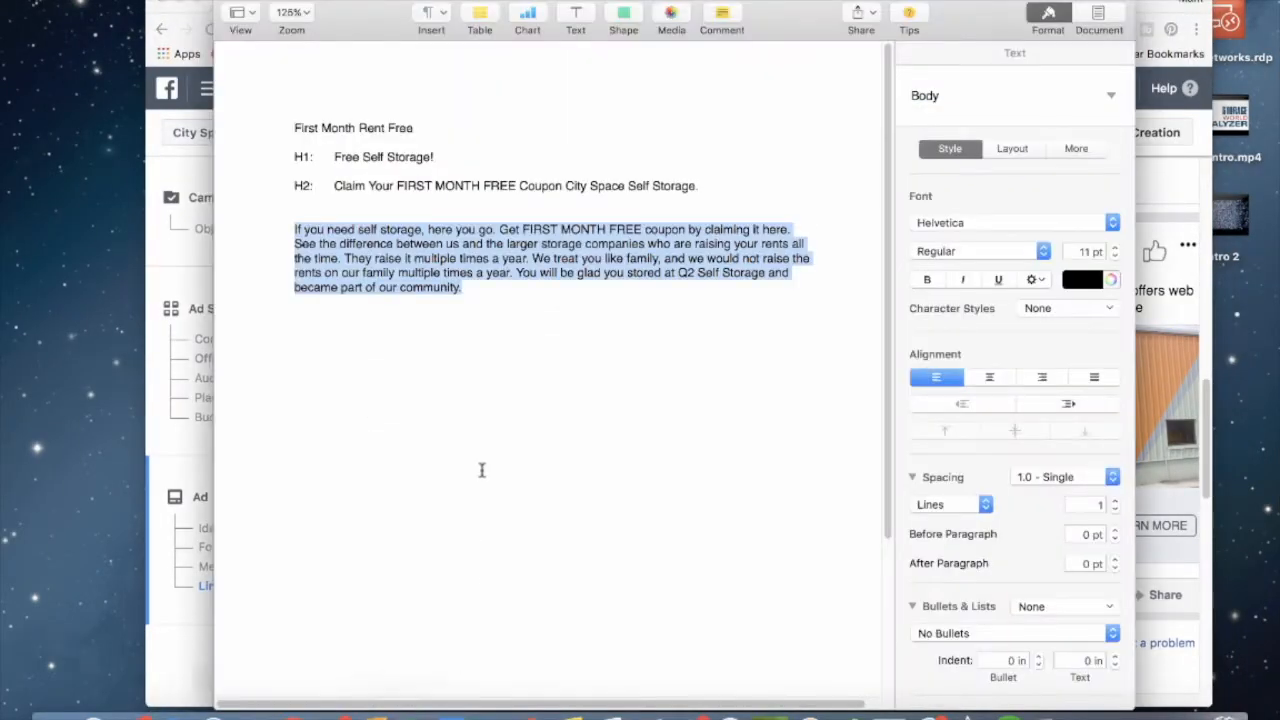
click(490, 373)
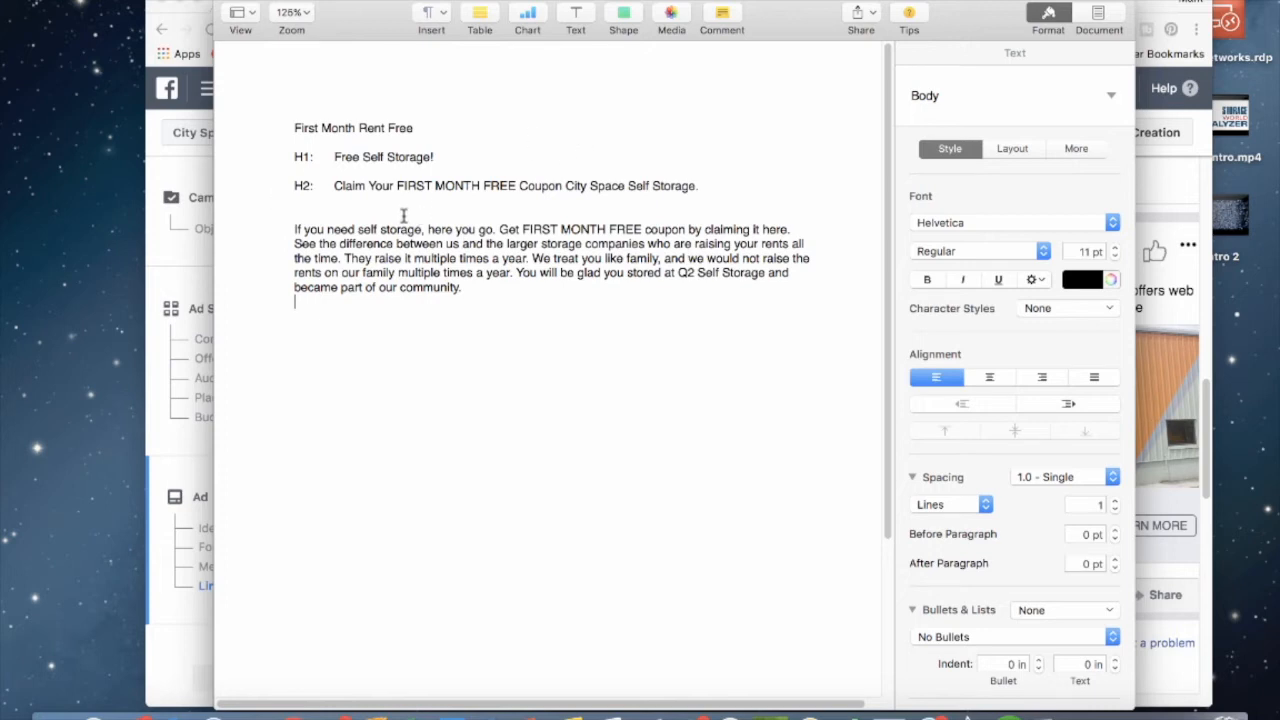
triple_click(334, 186)
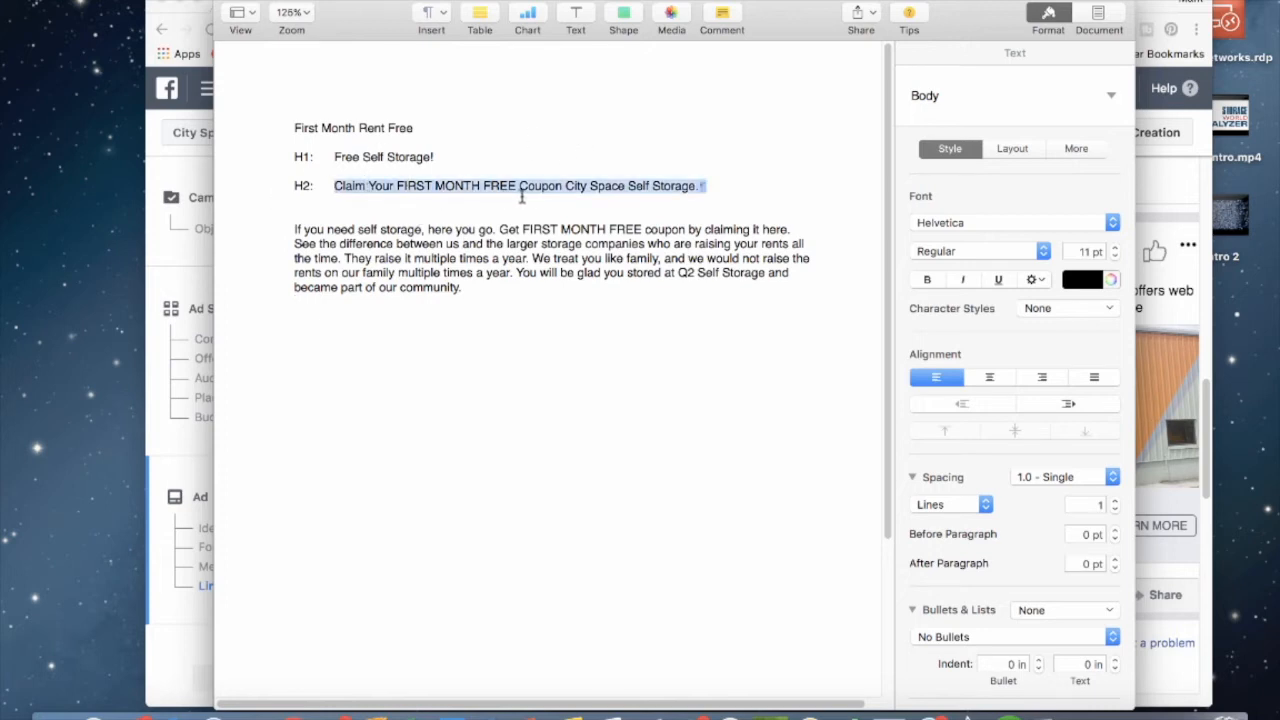
right_click(675, 190)
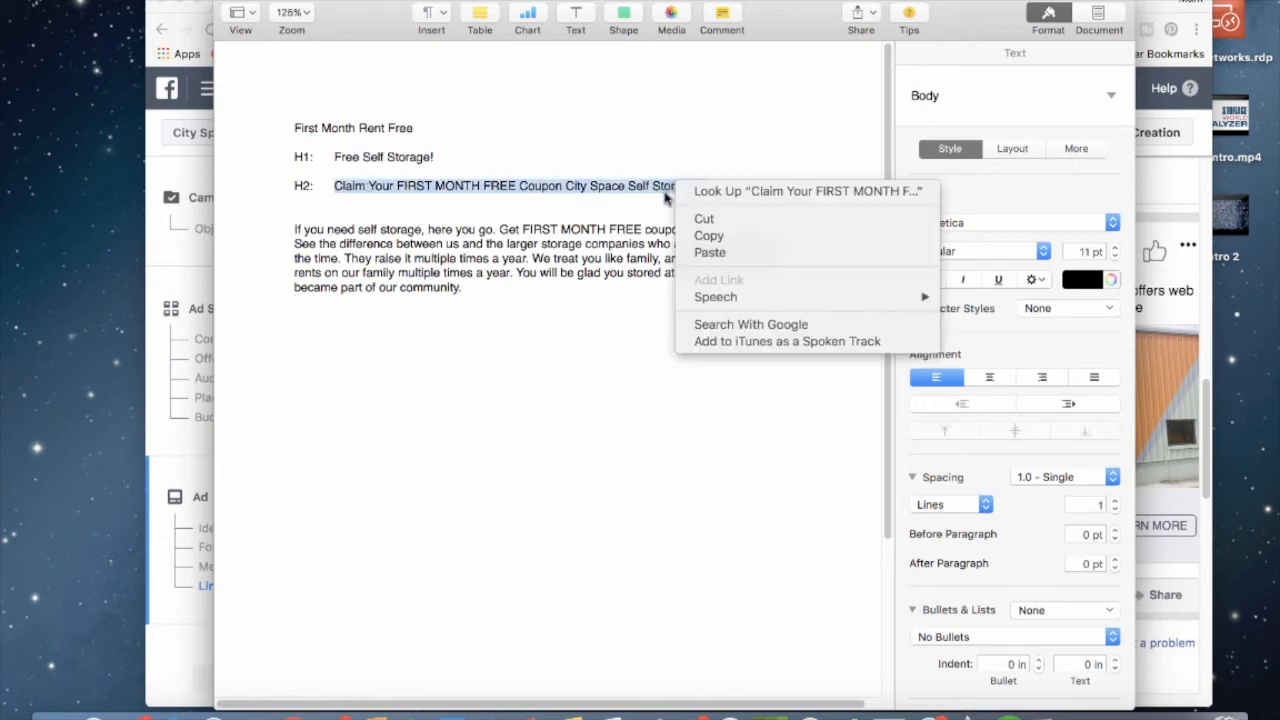
click(708, 236)
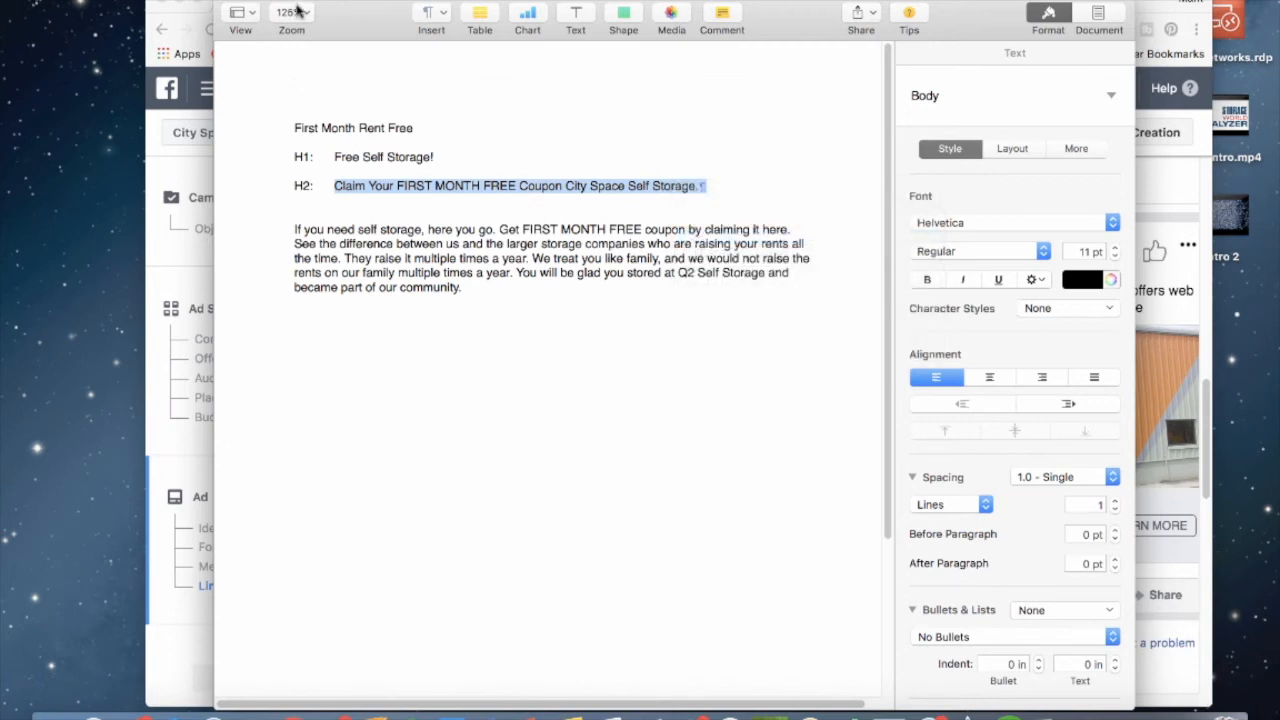
- Return to the ad in the browser and paste the copied H2 line as its headline
click(247, 5)
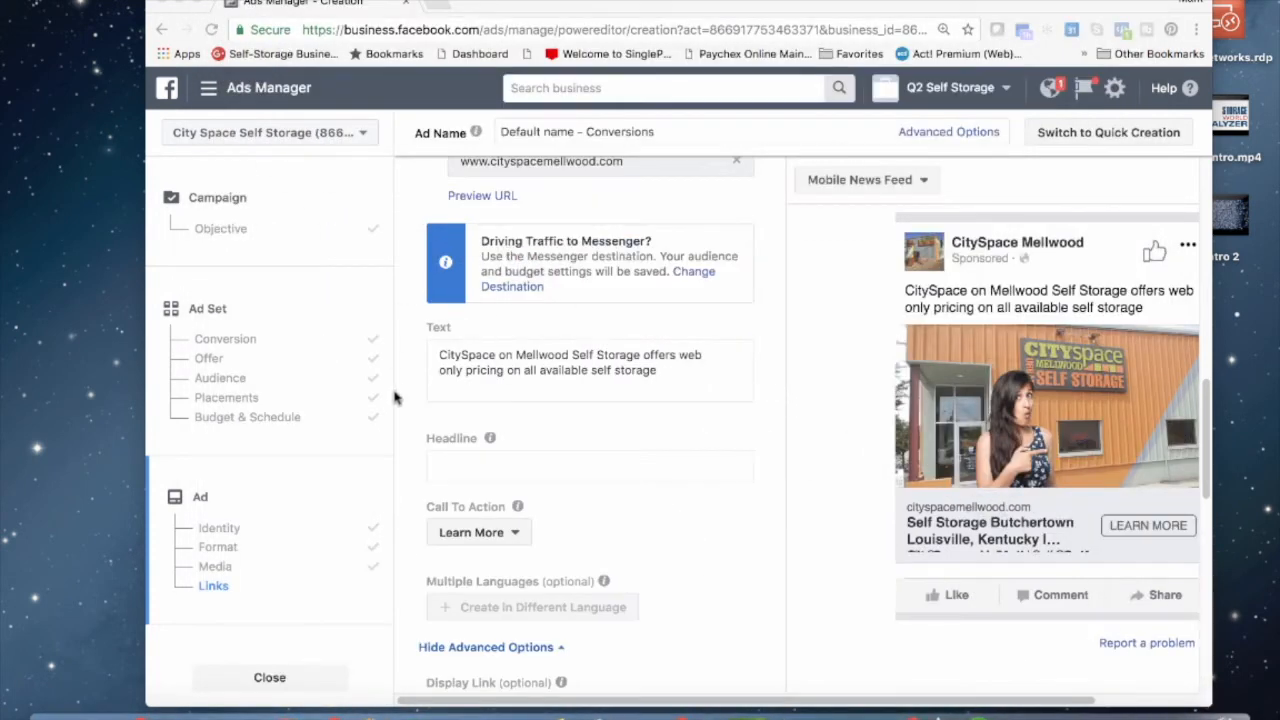
click(503, 462)
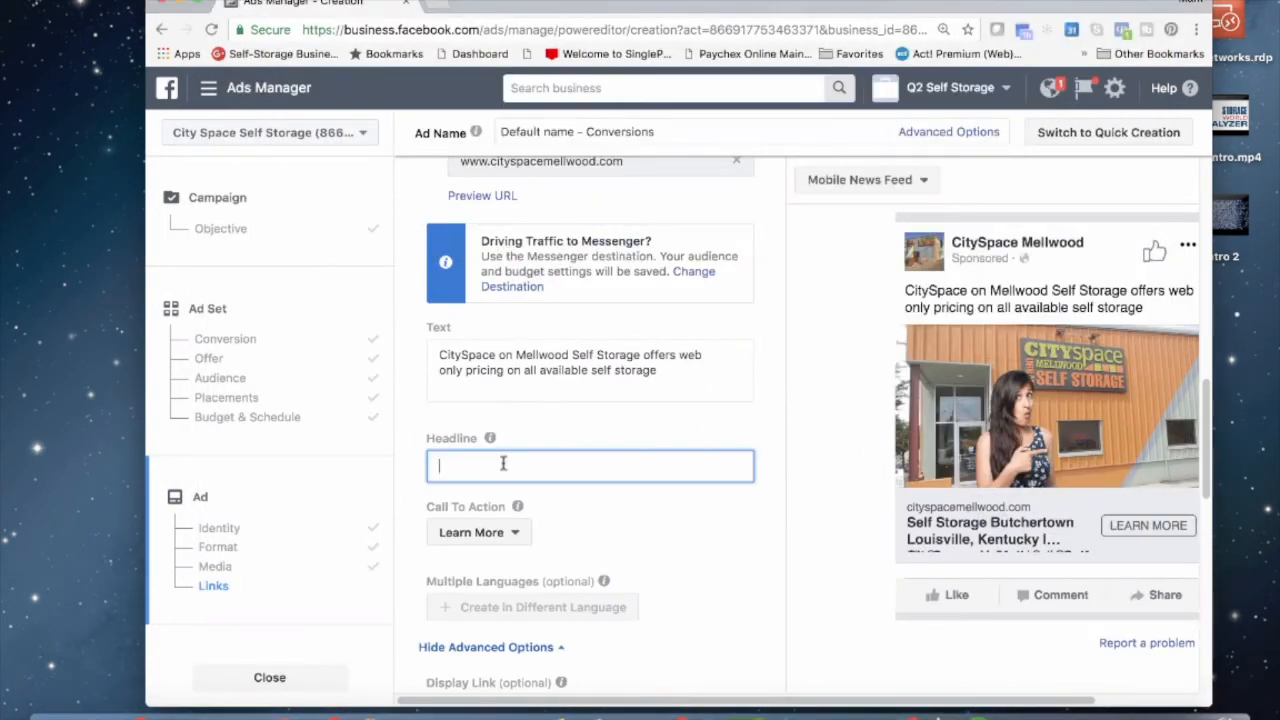
right_click(495, 473)
click(527, 541)
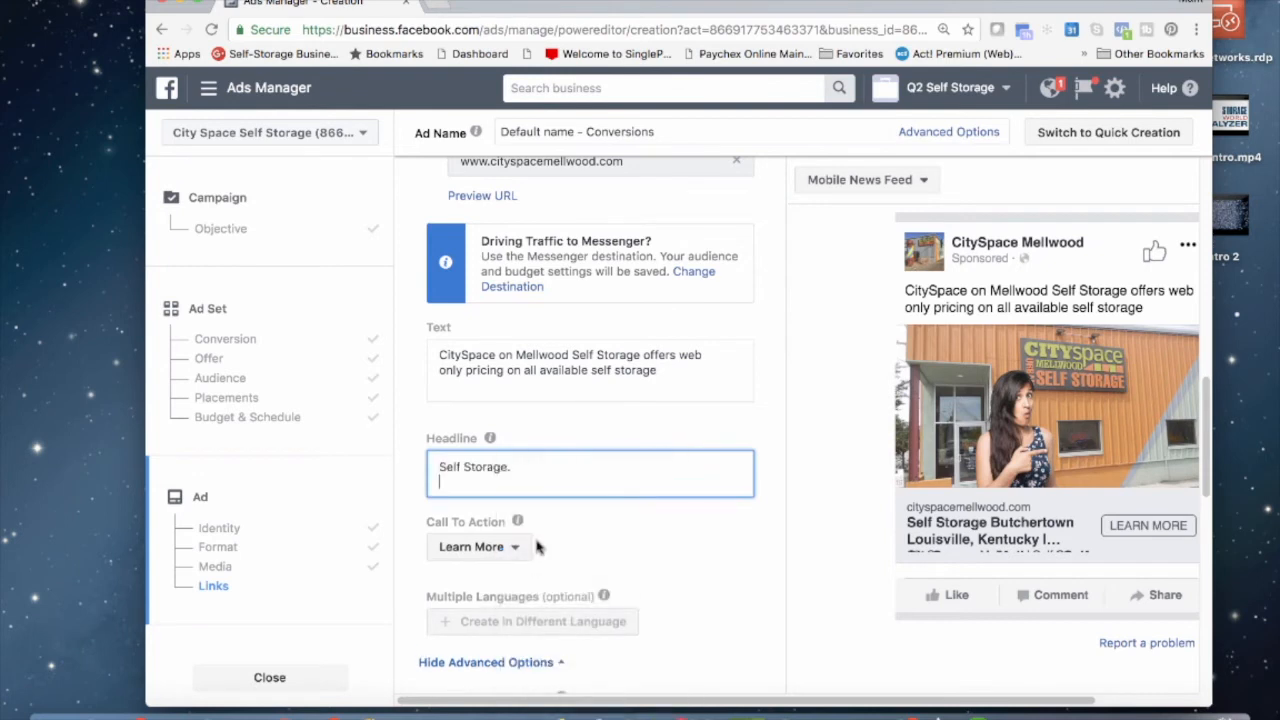
- Copy the body paragraph starting "If you need self storage, here you go." from the Pages document and return to the ad
click(364, 705)
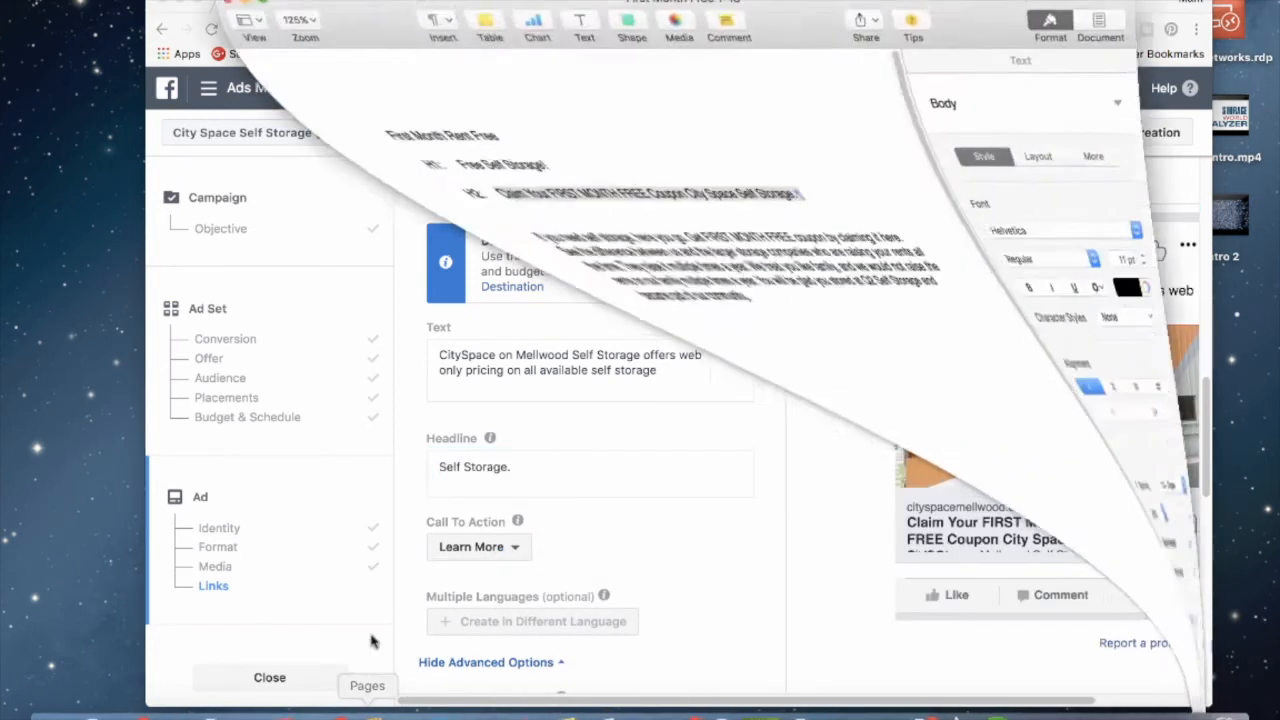
drag(446, 285, 229, 205)
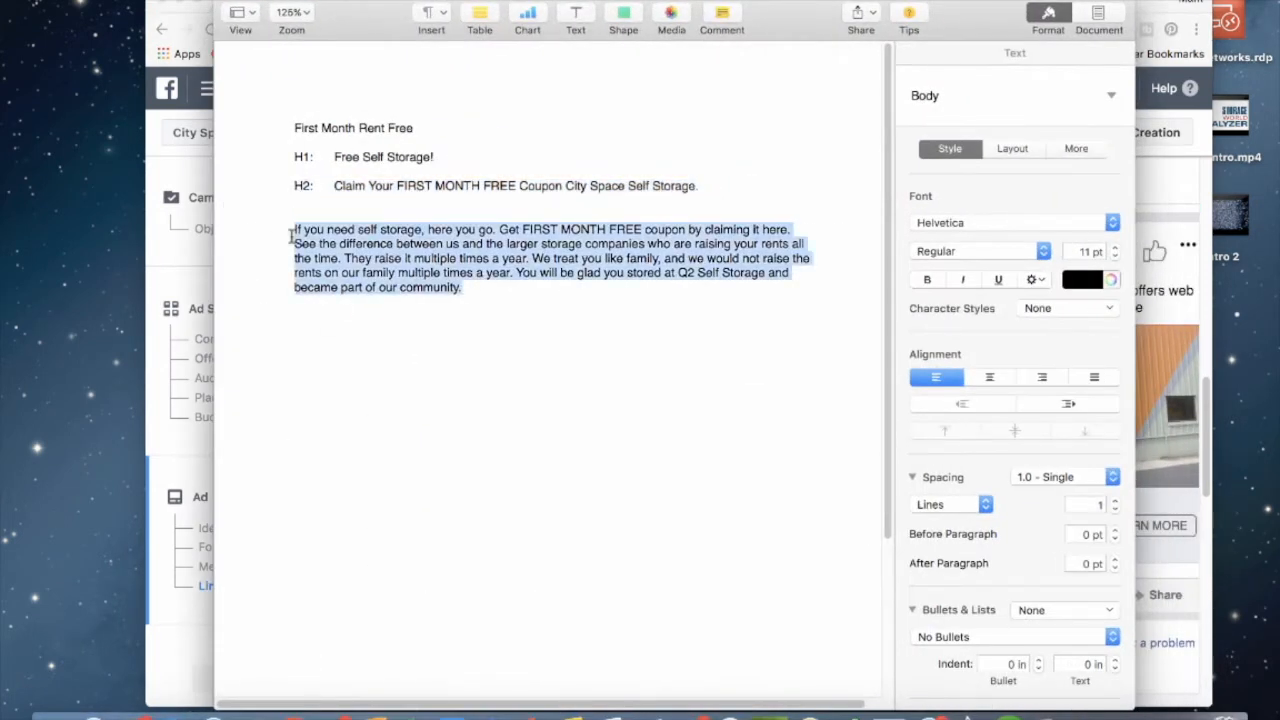
right_click(379, 256)
click(410, 299)
click(242, 2)
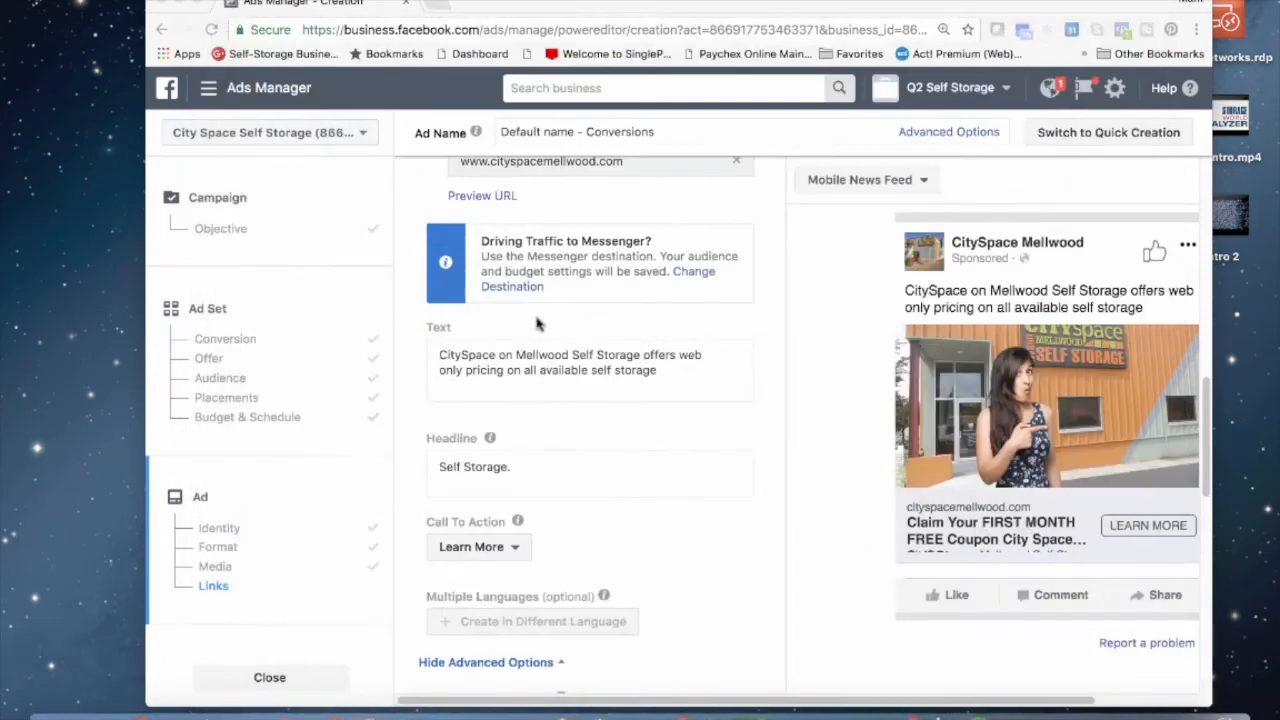
- Replace the ad's entire body text with the copied first-month-free paragraph and enlarge the browser window
drag(658, 374, 437, 354)
right_click(484, 358)
click(550, 444)
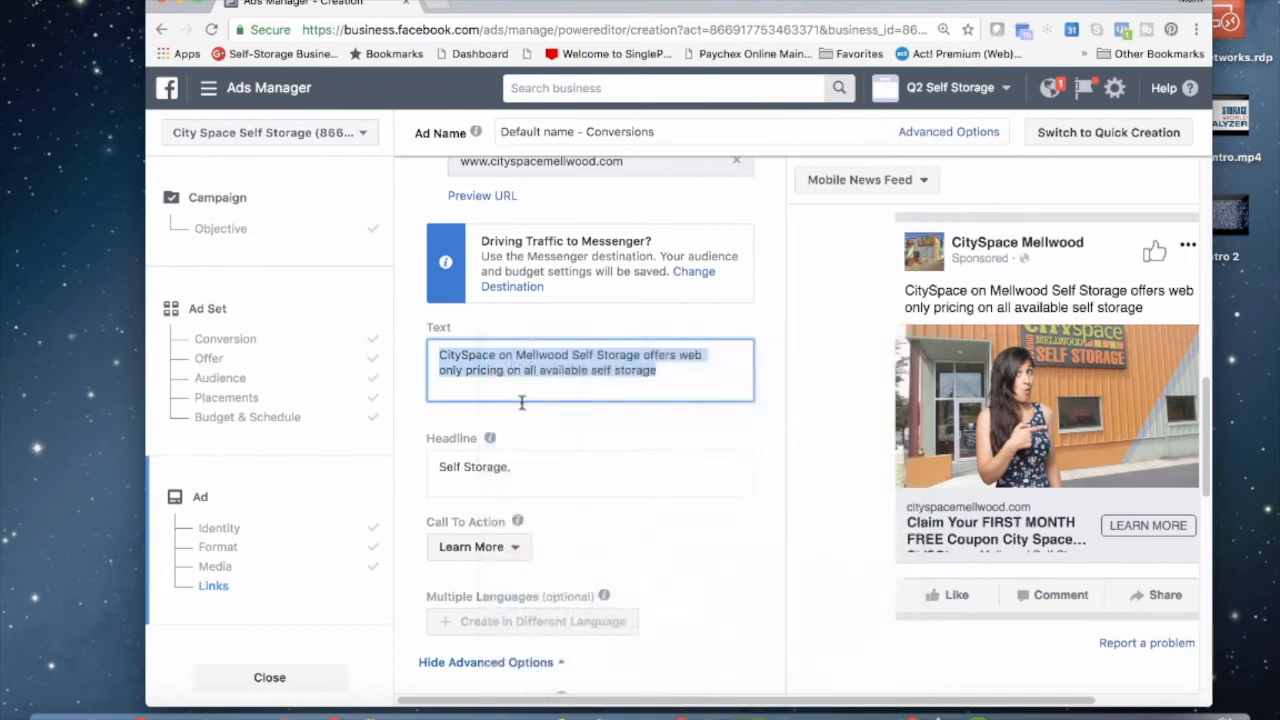
click(196, 2)
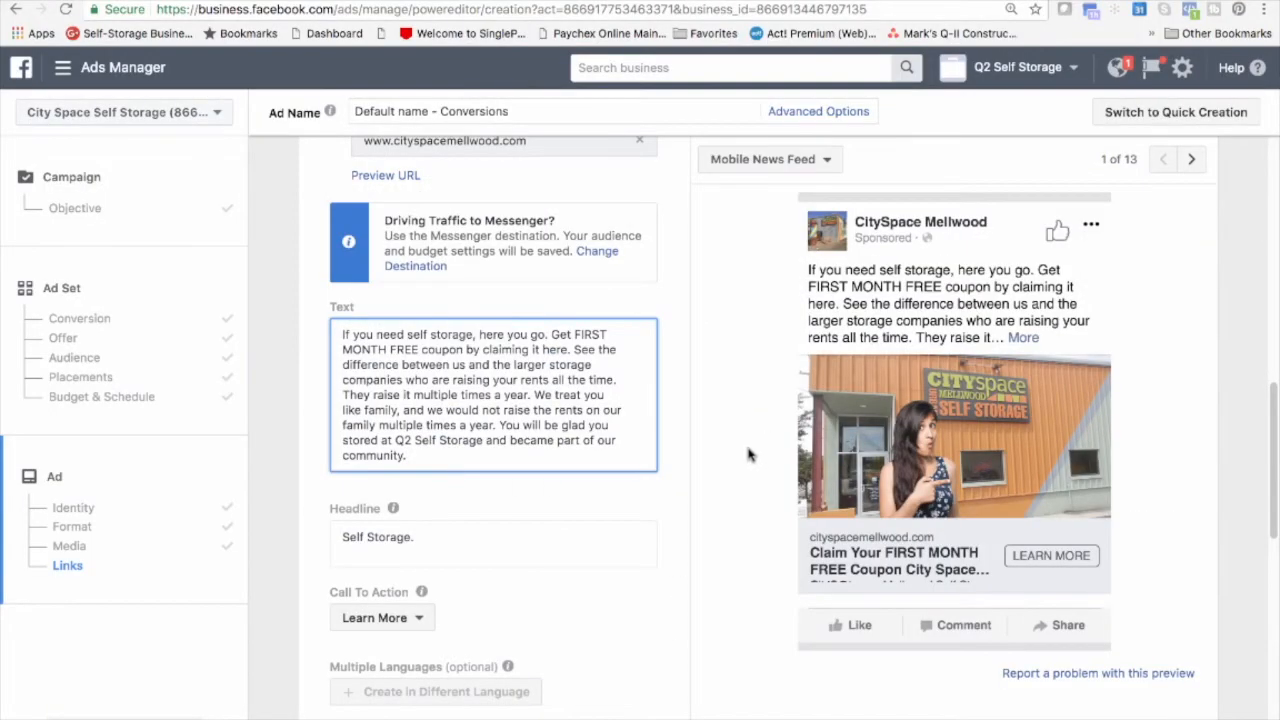
- Choose Learn More as the ad's call to action
scroll(733, 470, down, 1)
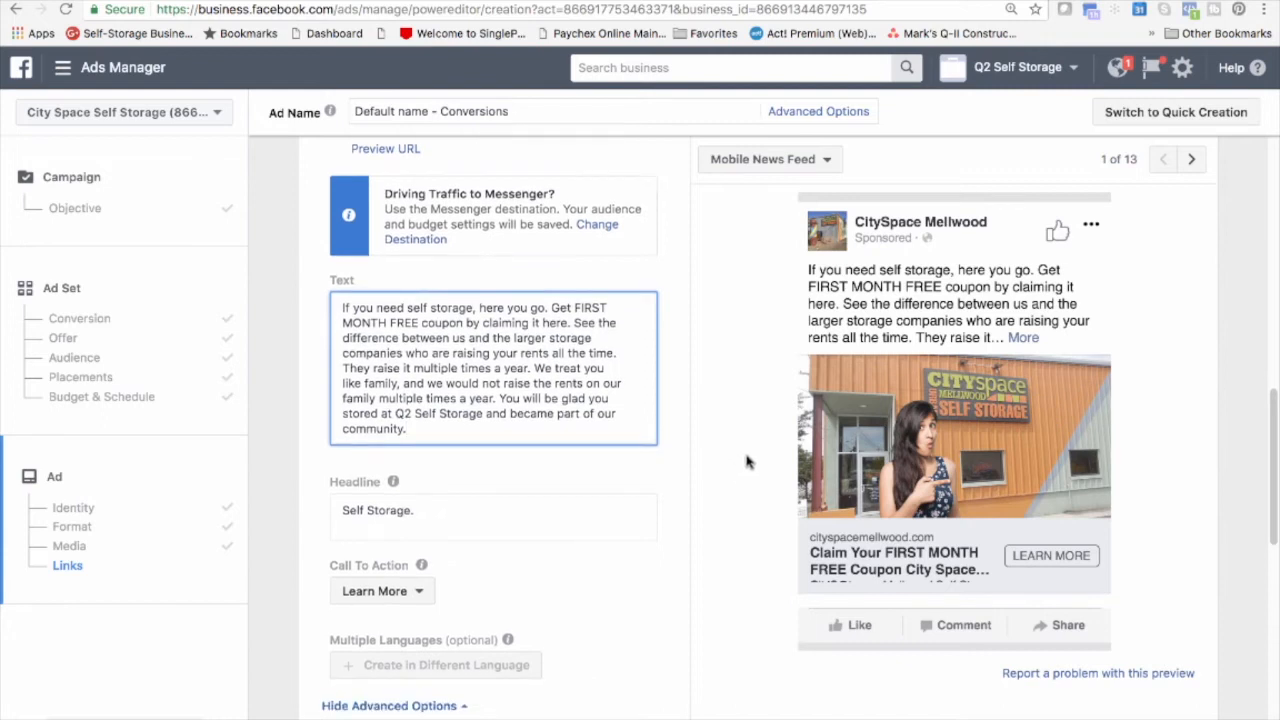
scroll(744, 447, down, 3)
click(422, 496)
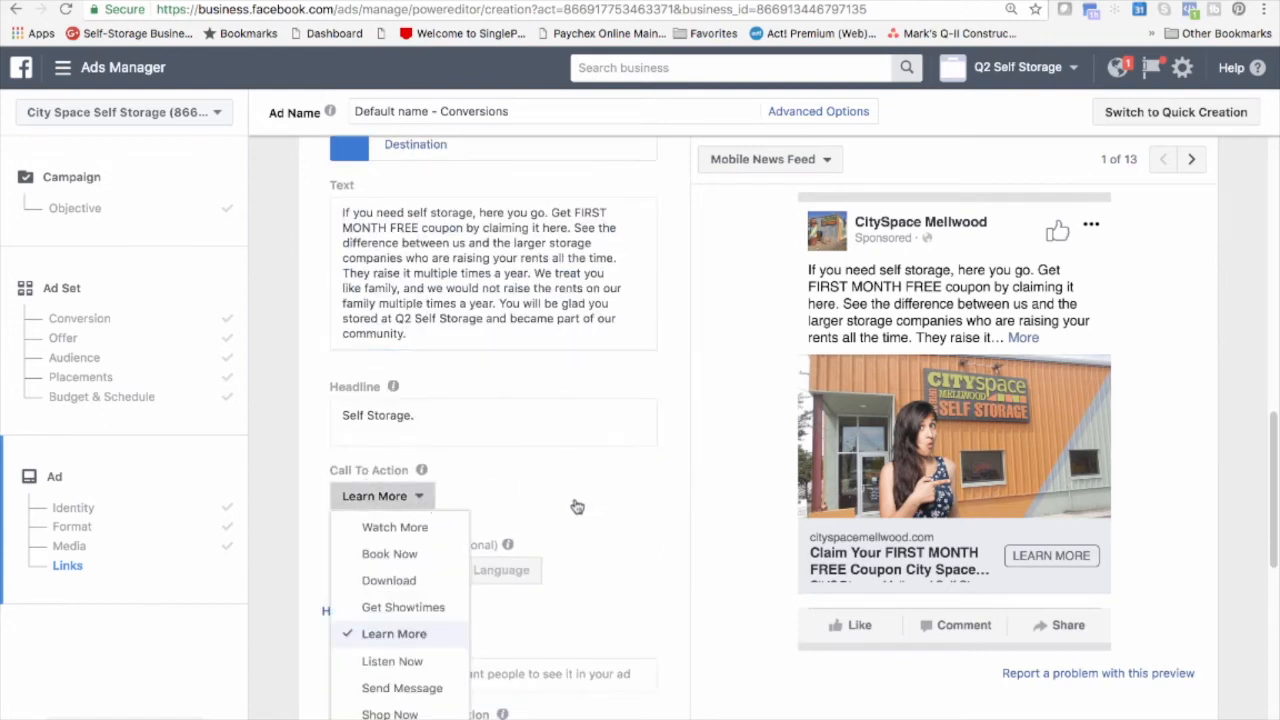
click(411, 645)
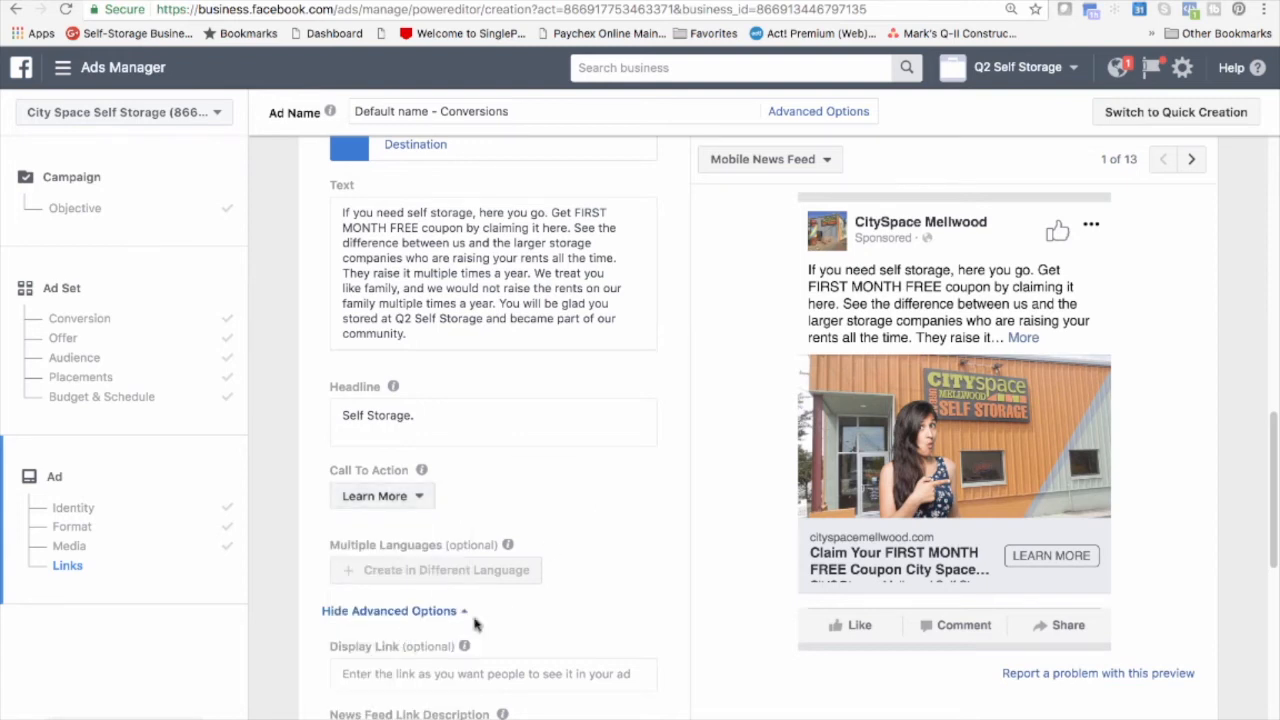
- Review the ad's advanced options, including the link description, URL parameters, Facebook pixel and offline event tracking, down to the Review and Confirm options
scroll(650, 604, down, 2)
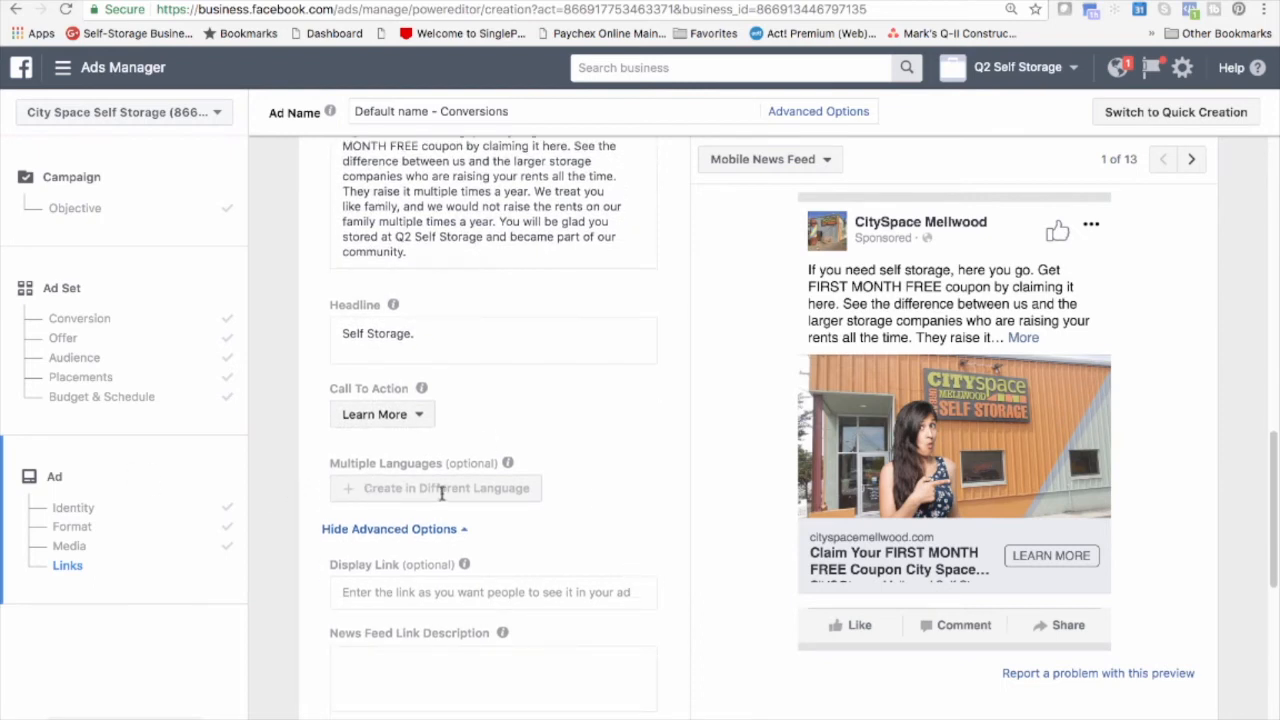
scroll(594, 498, down, 3)
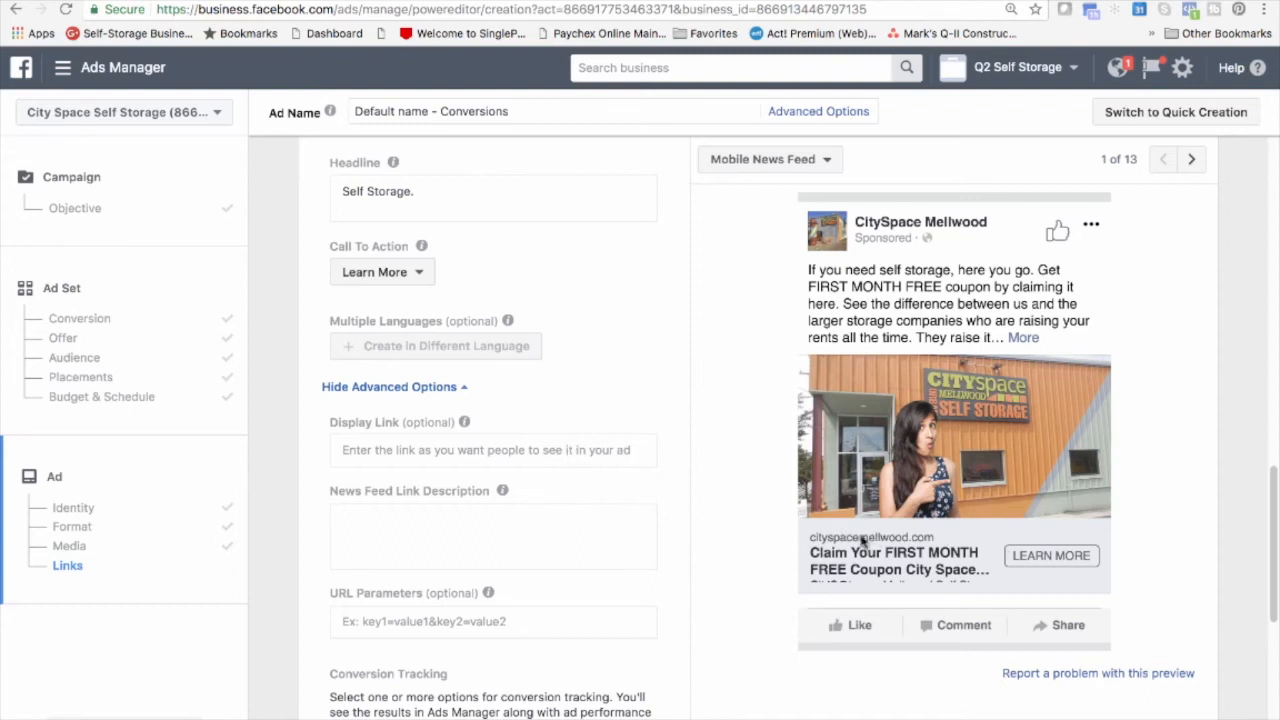
scroll(590, 528, down, 1)
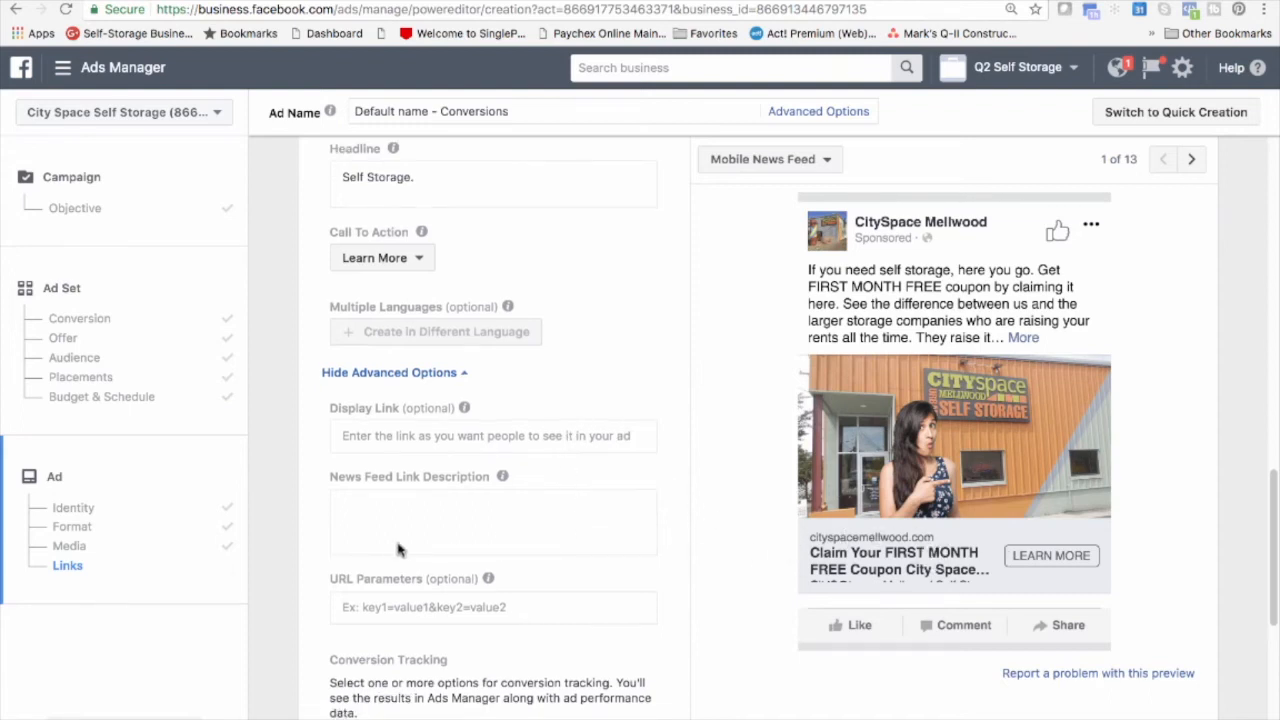
scroll(314, 502, down, 3)
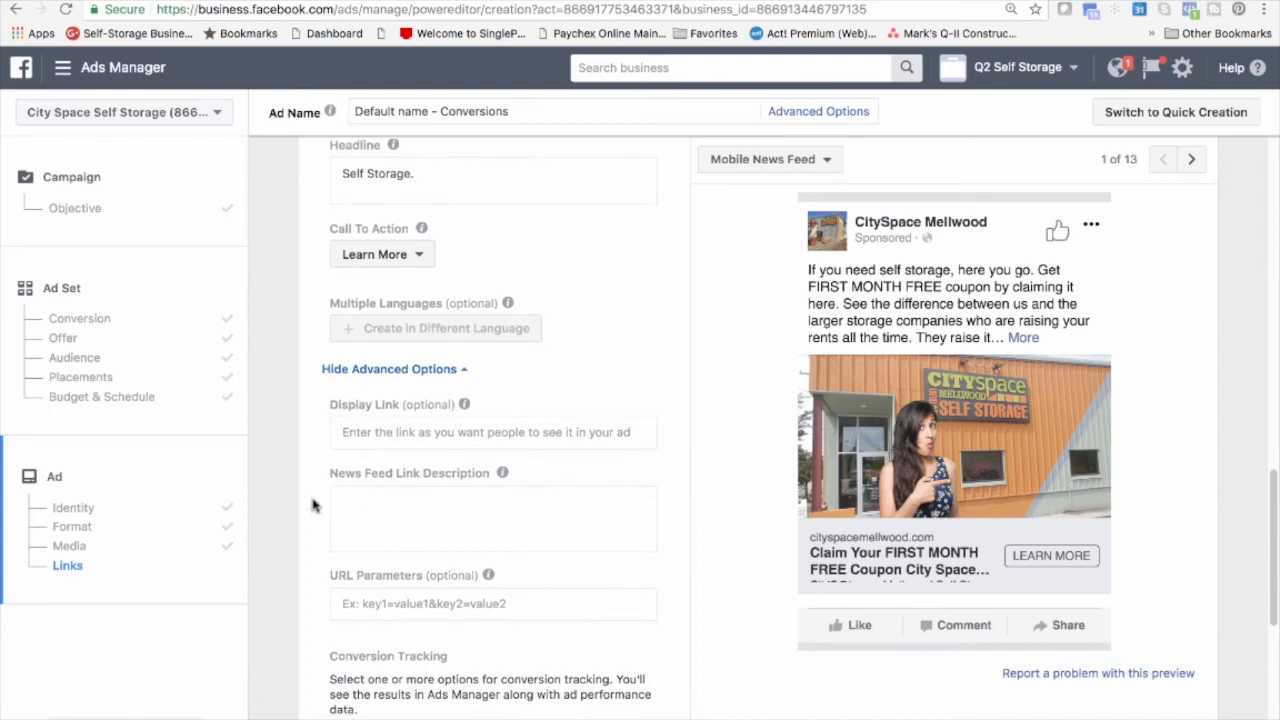
scroll(320, 524, down, 5)
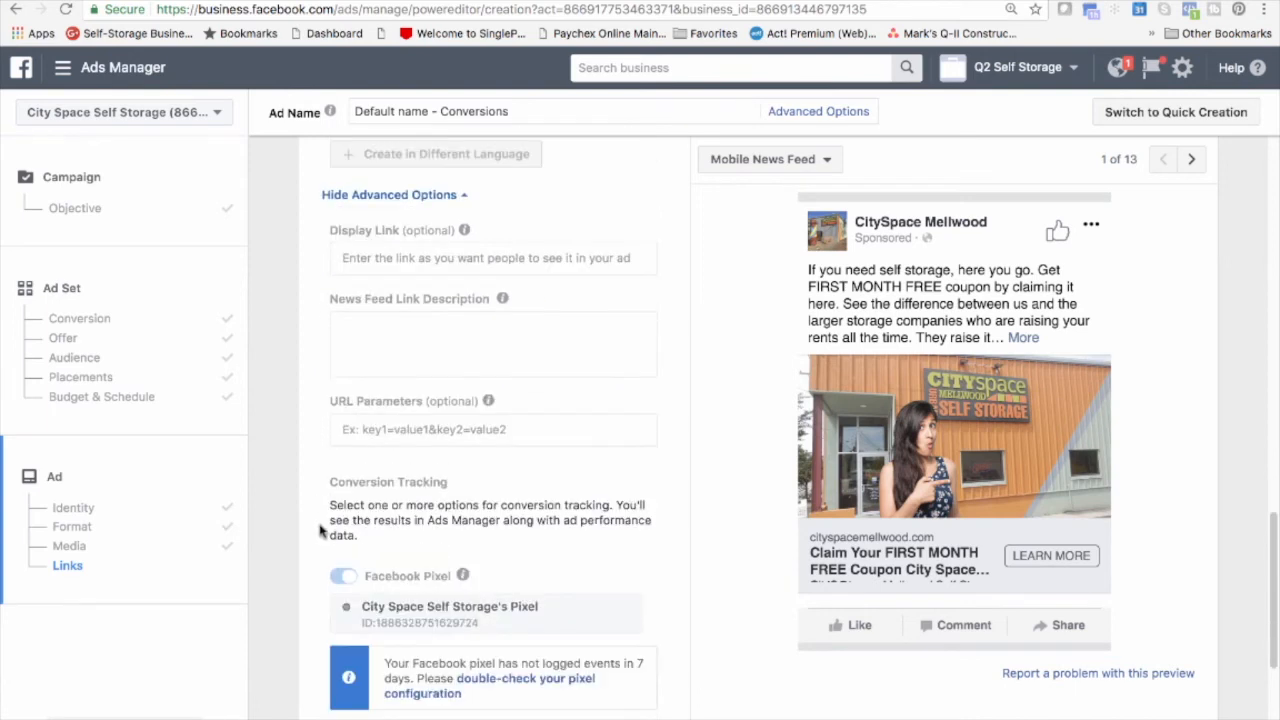
scroll(630, 556, down, 5)
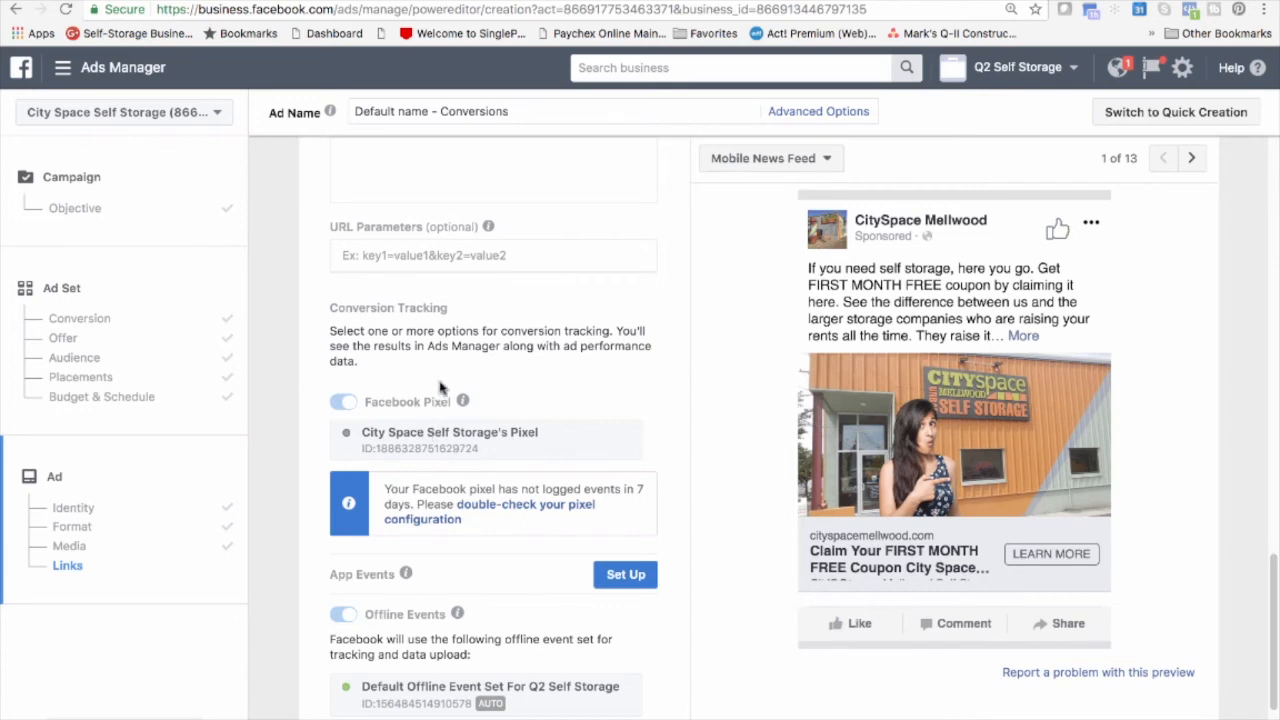
scroll(478, 445, down, 1)
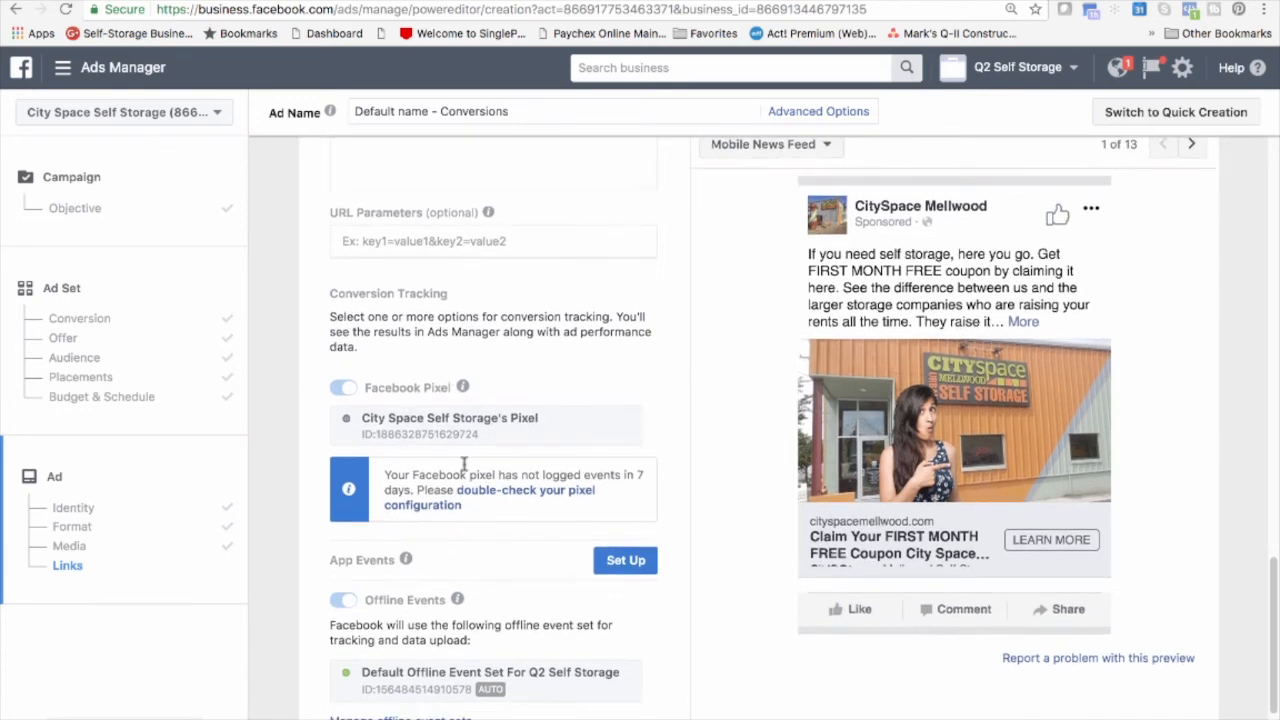
scroll(376, 572, down, 4)
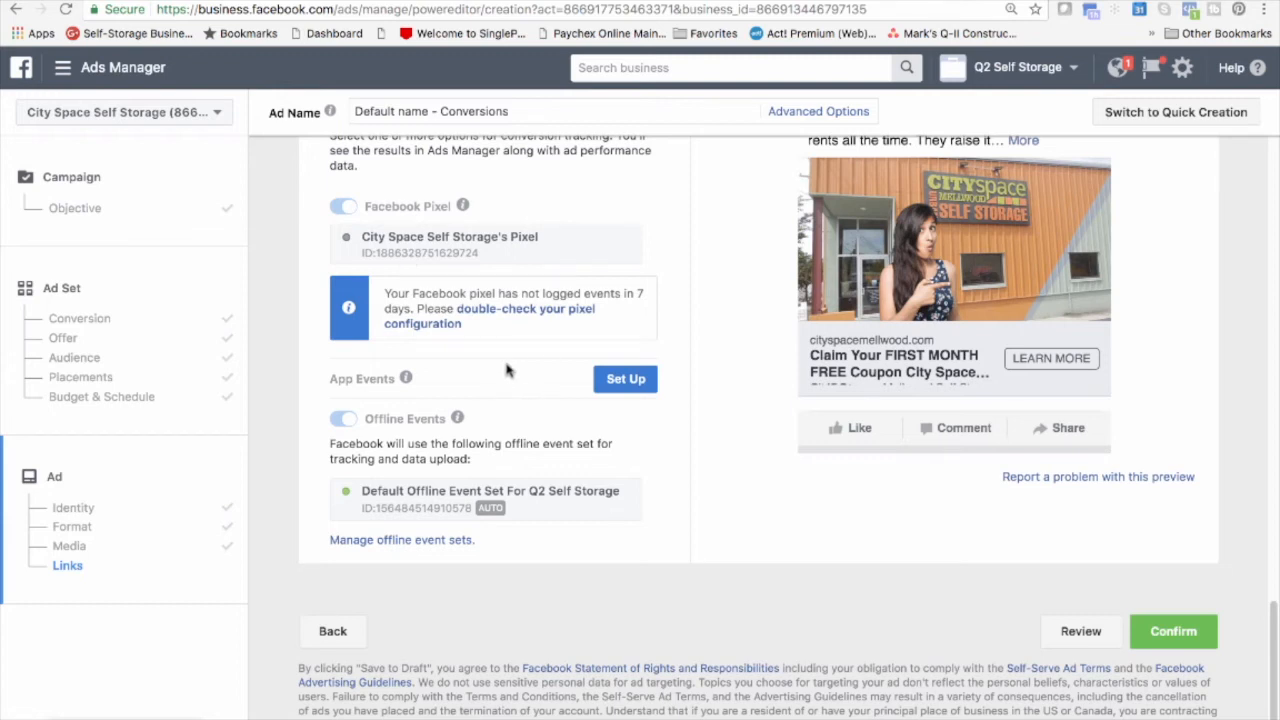
scroll(775, 400, up, 2)
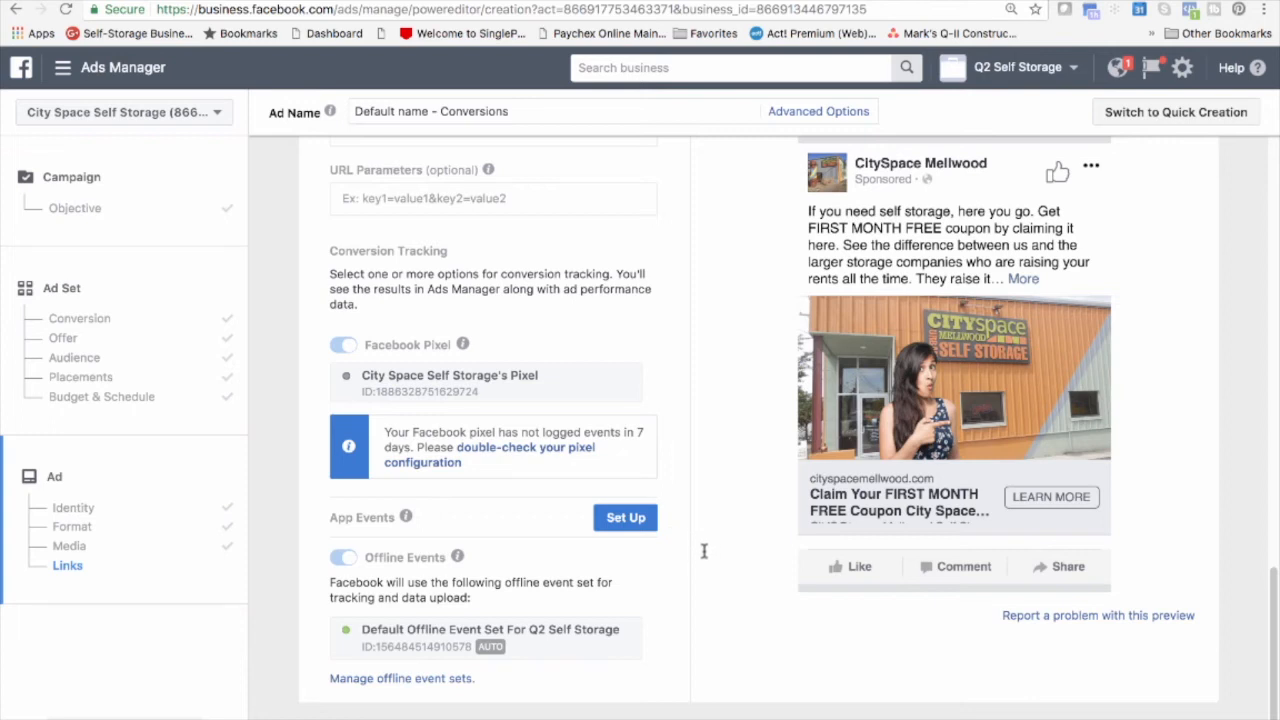
scroll(701, 518, down, 2)
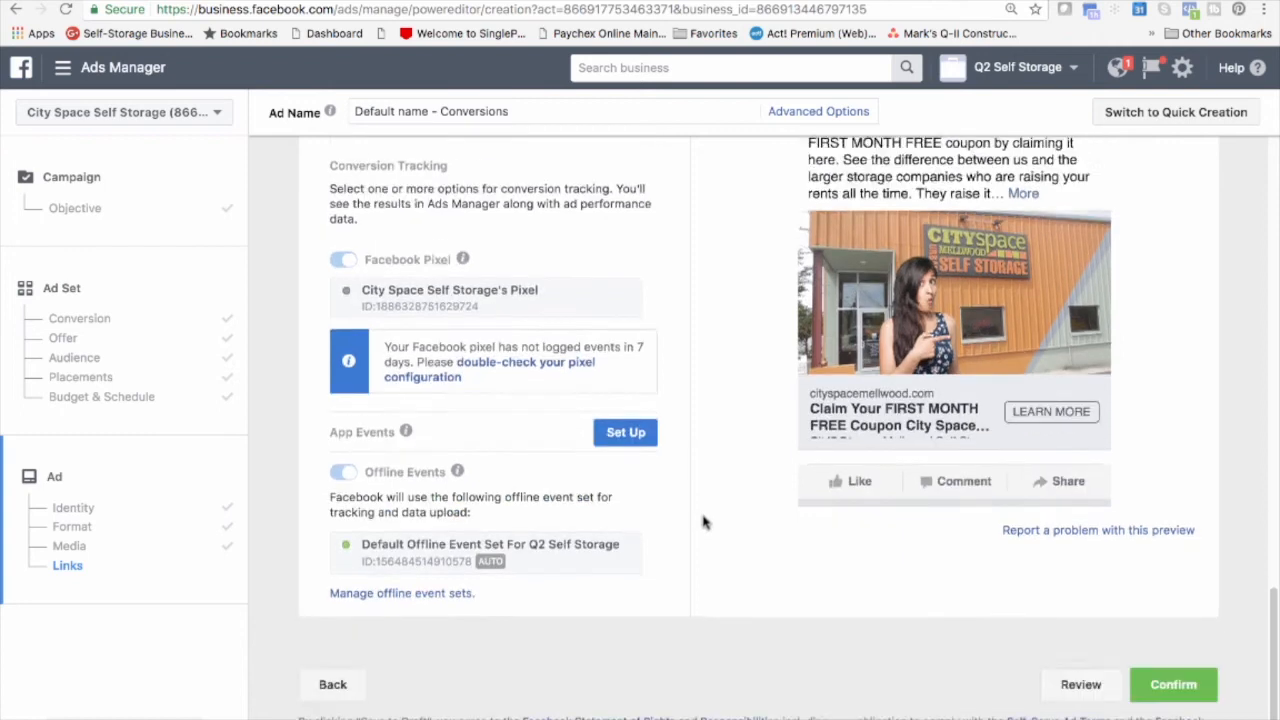
scroll(703, 521, down, 1)
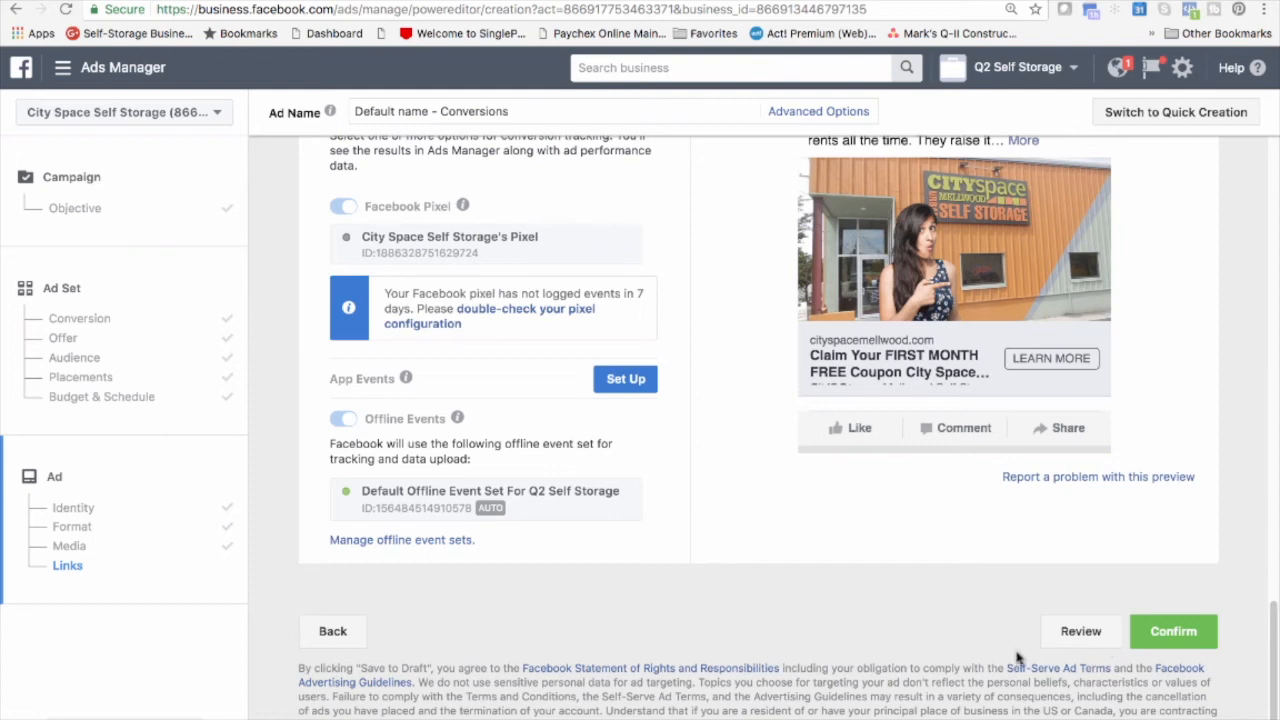
- Look over the Ads Manager tools list, including its settings and billing links, and close it
click(134, 66)
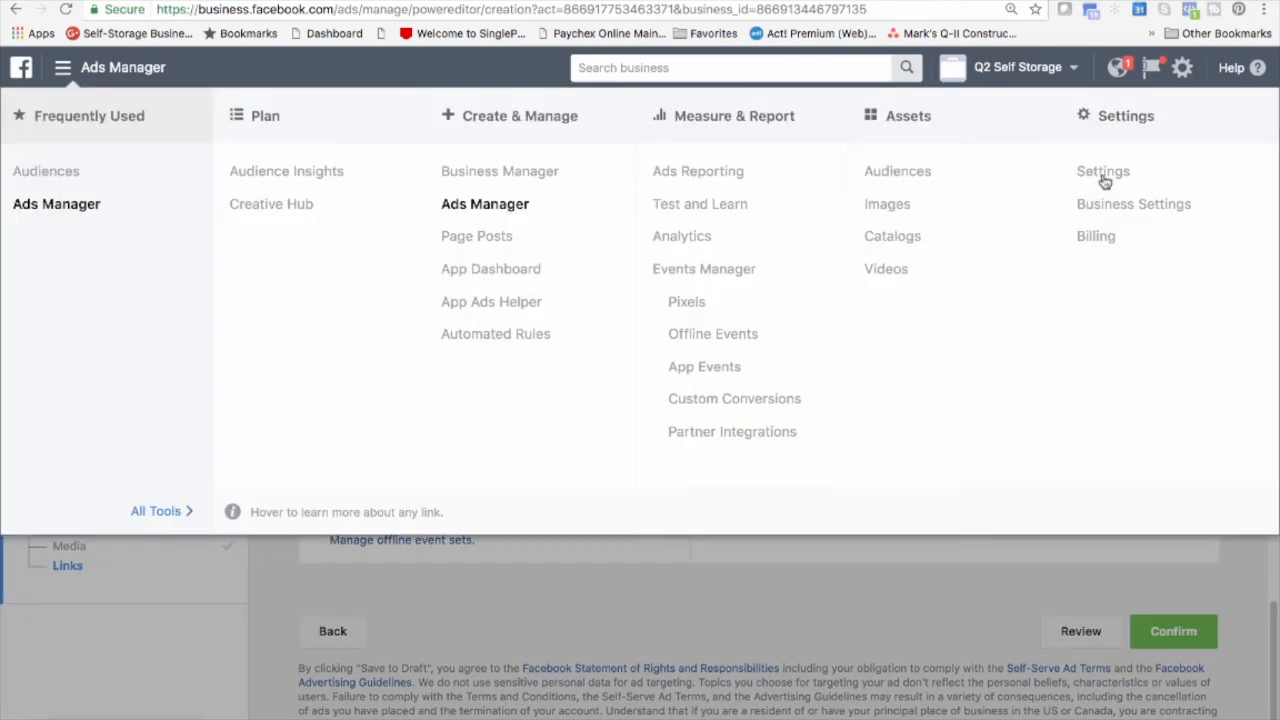
click(228, 64)
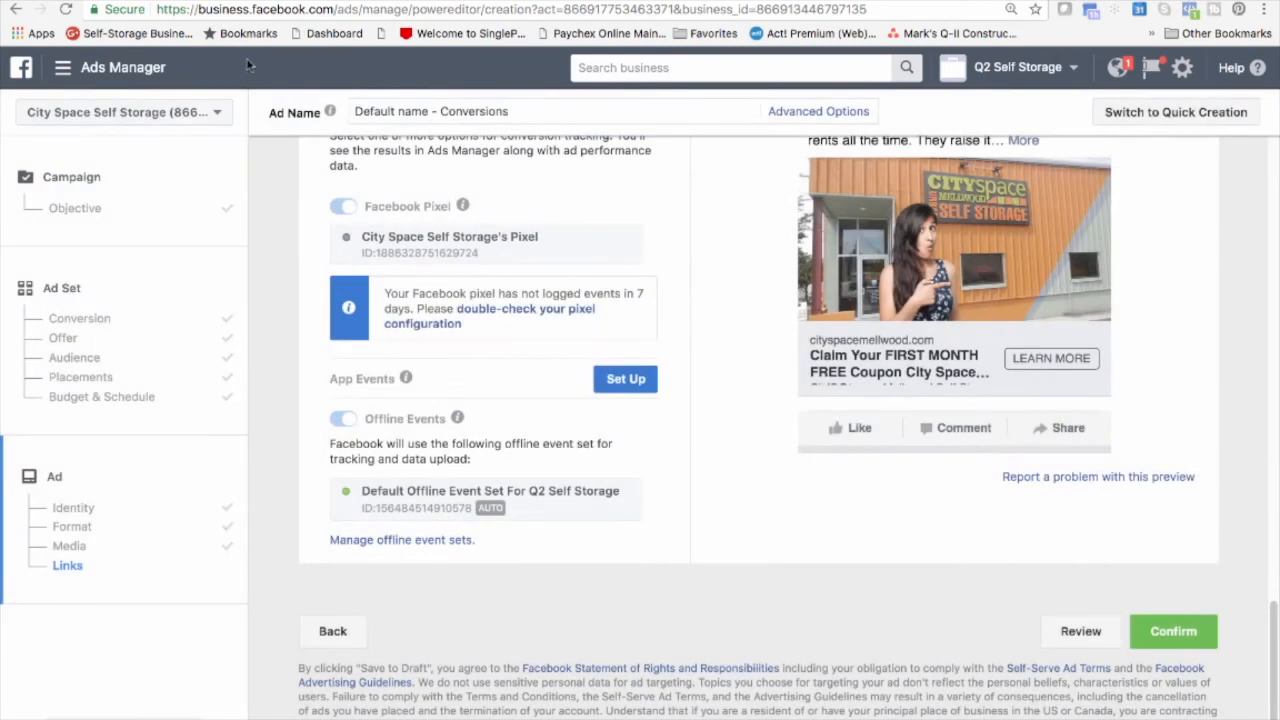